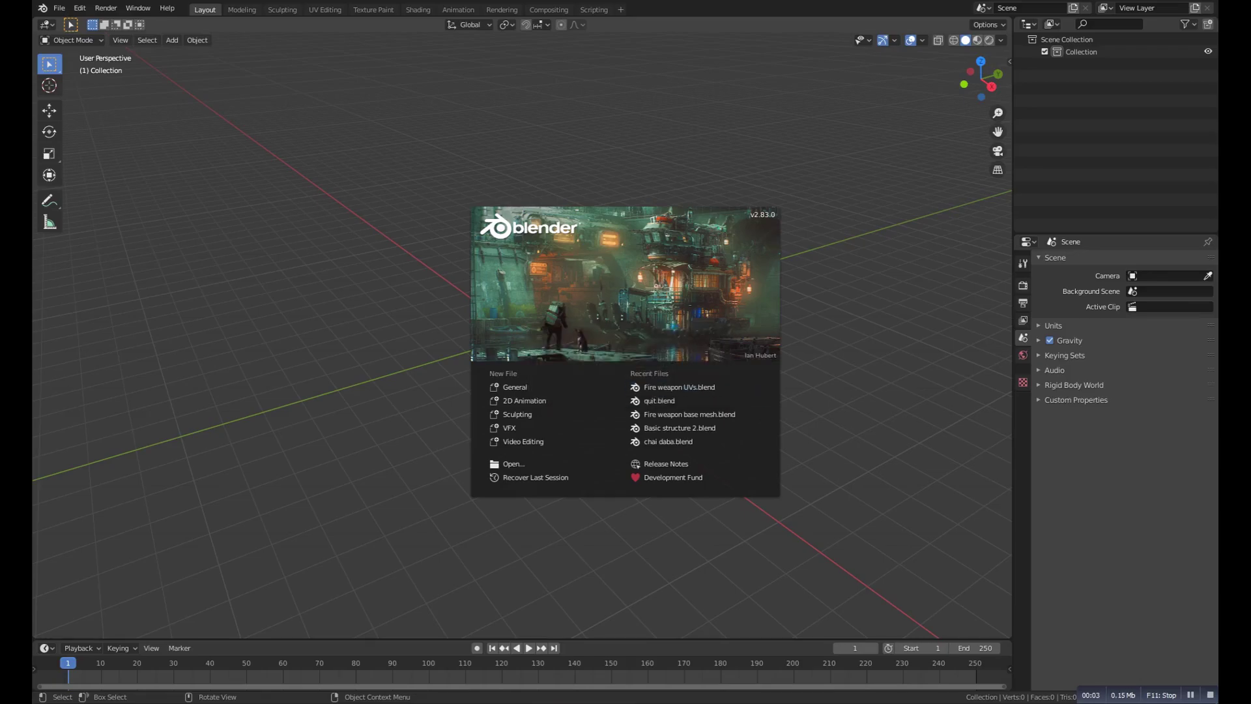
Review the list of add-ons in the preferences and close it.
key(Escape)
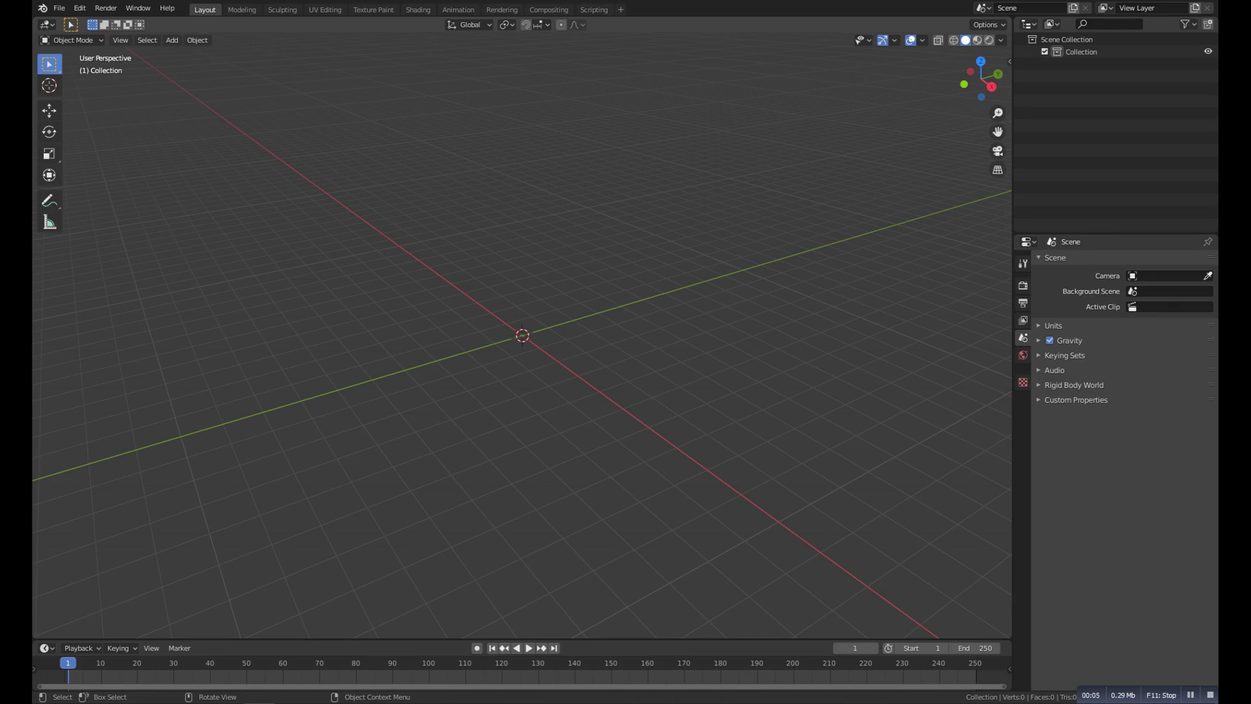
mouse_move(523, 352)
middle_down()
mouse_move(518, 372)
mouse_move(496, 334)
mouse_move(511, 331)
middle_up()
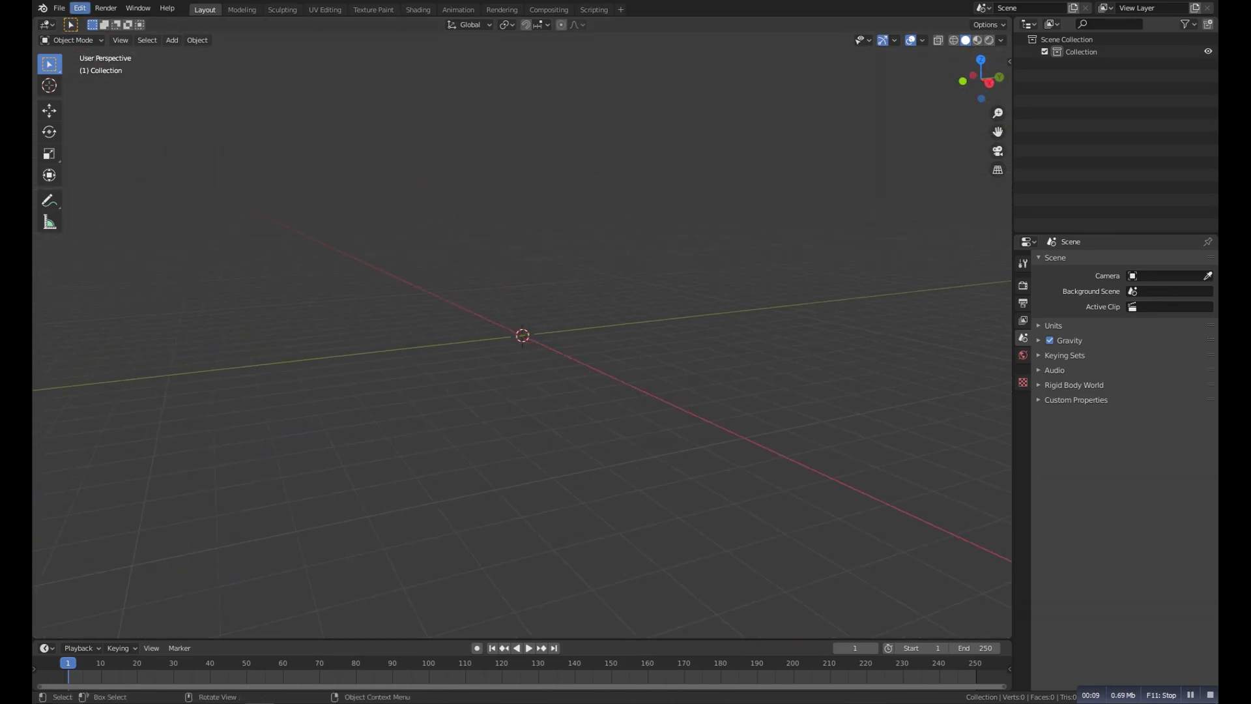
click(80, 8)
click(107, 185)
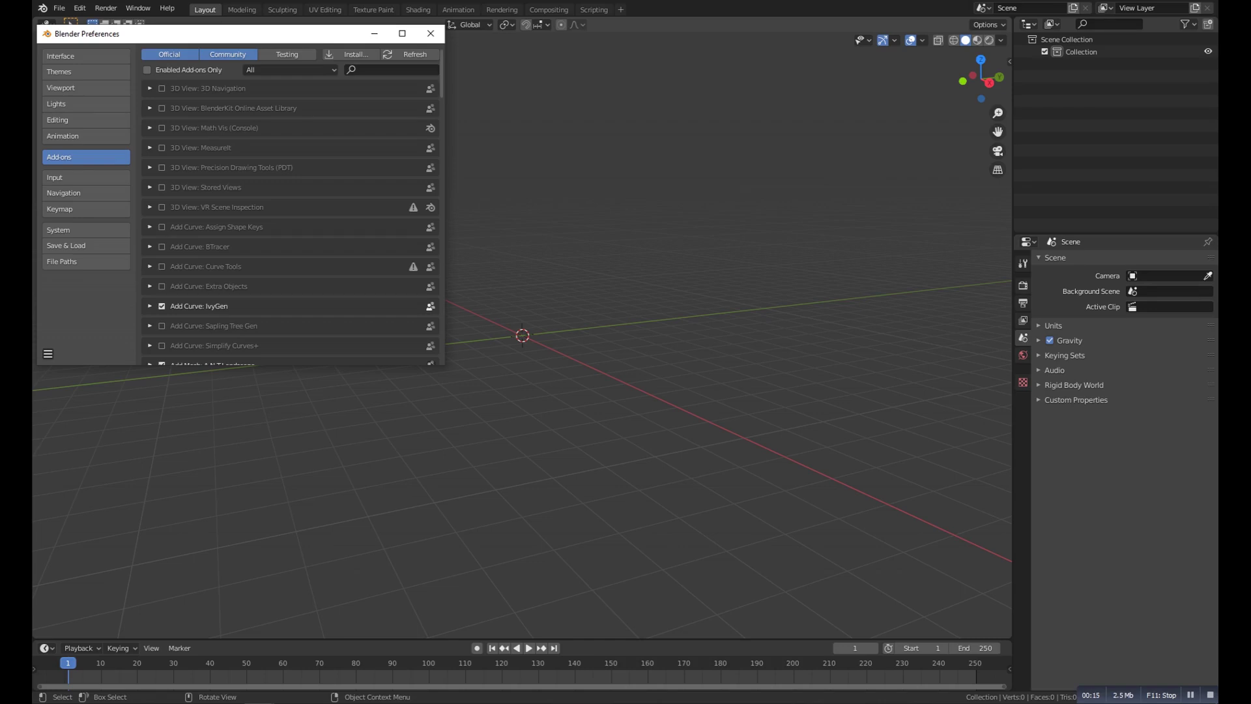
click(430, 34)
Add a large ground plane and a smaller cube raised above it.
key(shift+a)
mouse_move(482, 258)
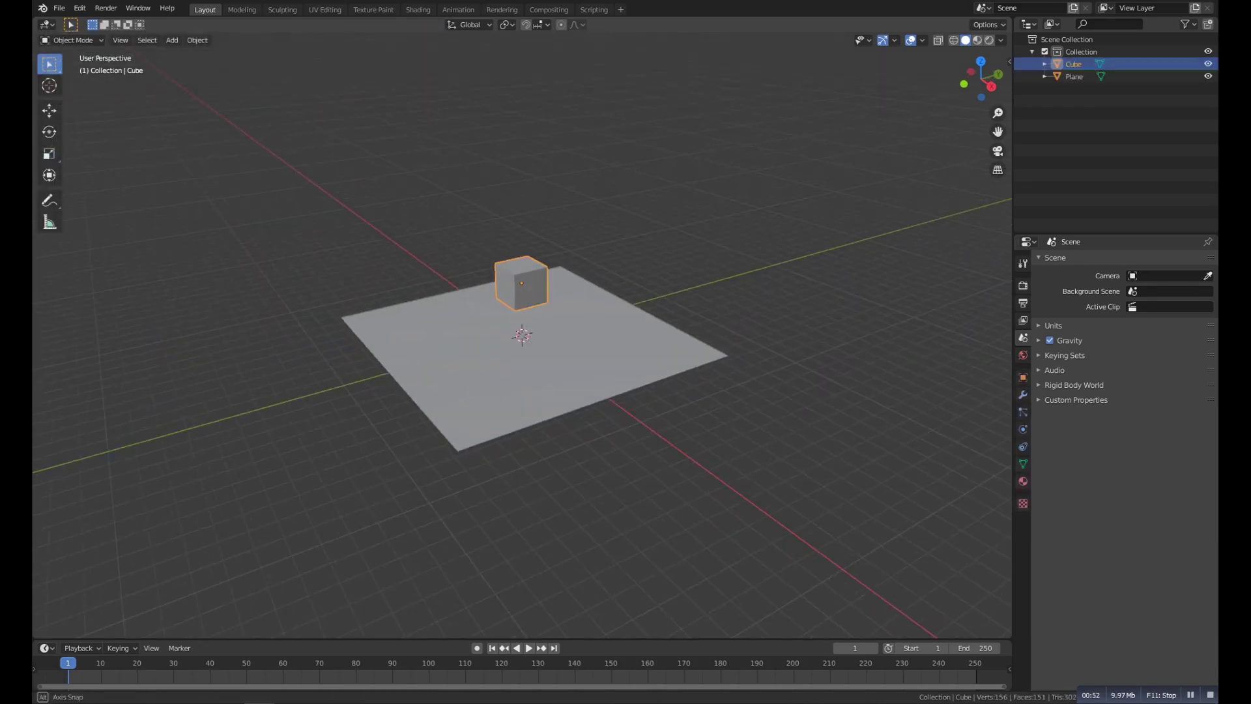
middle_drag(521, 339, 652, 320)
scroll(522, 336, up, 1)
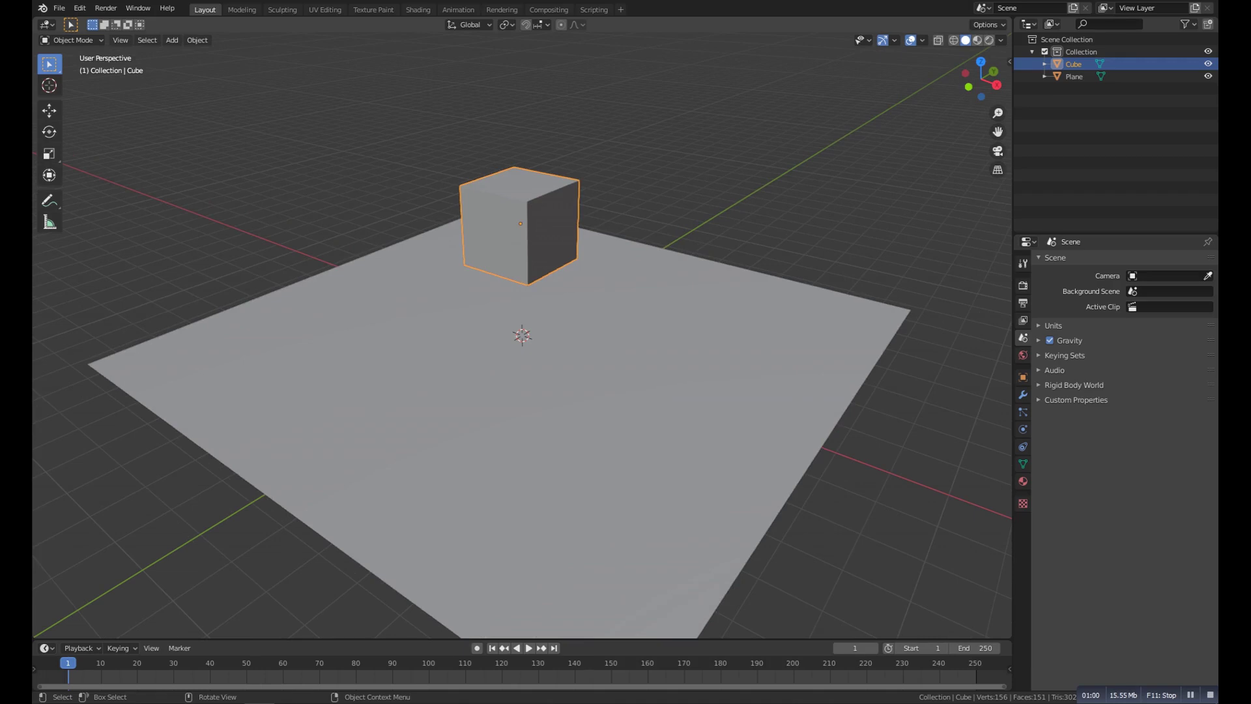
scroll(522, 336, up, 1)
scroll(522, 336, down, 2)
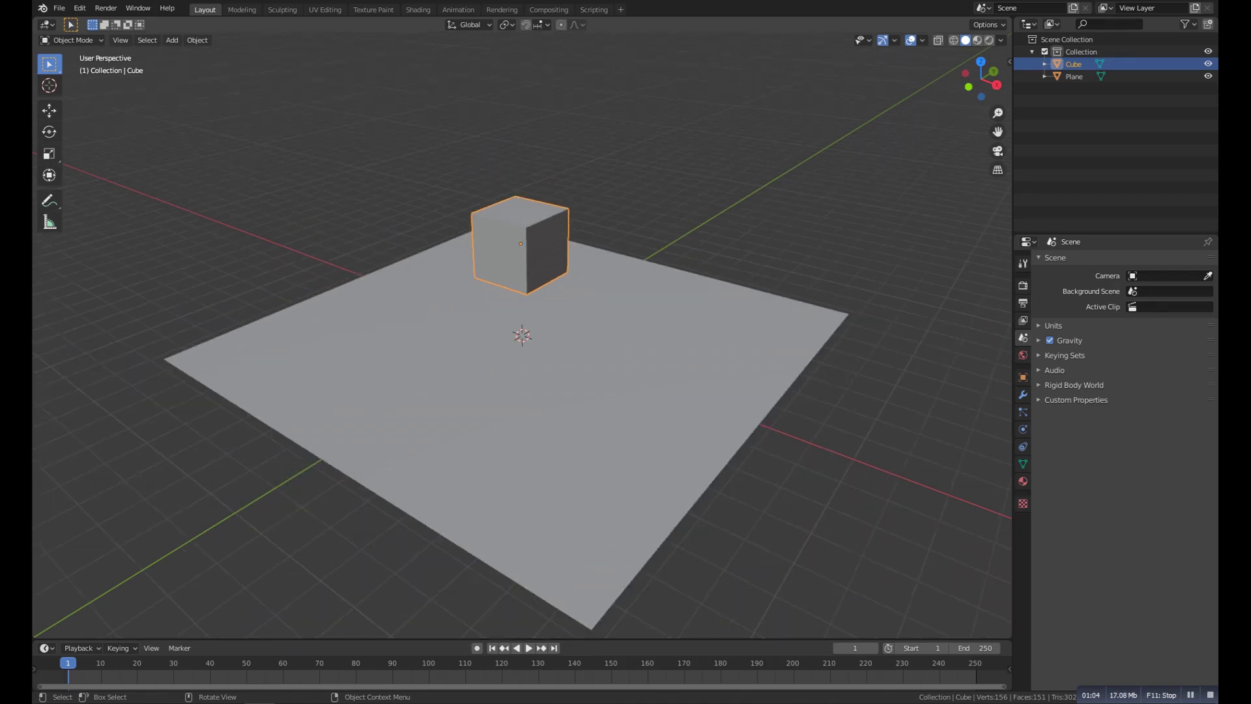
Run Cell Fracture on the cube above the plane with Own Verts as the point source.
key(F3)
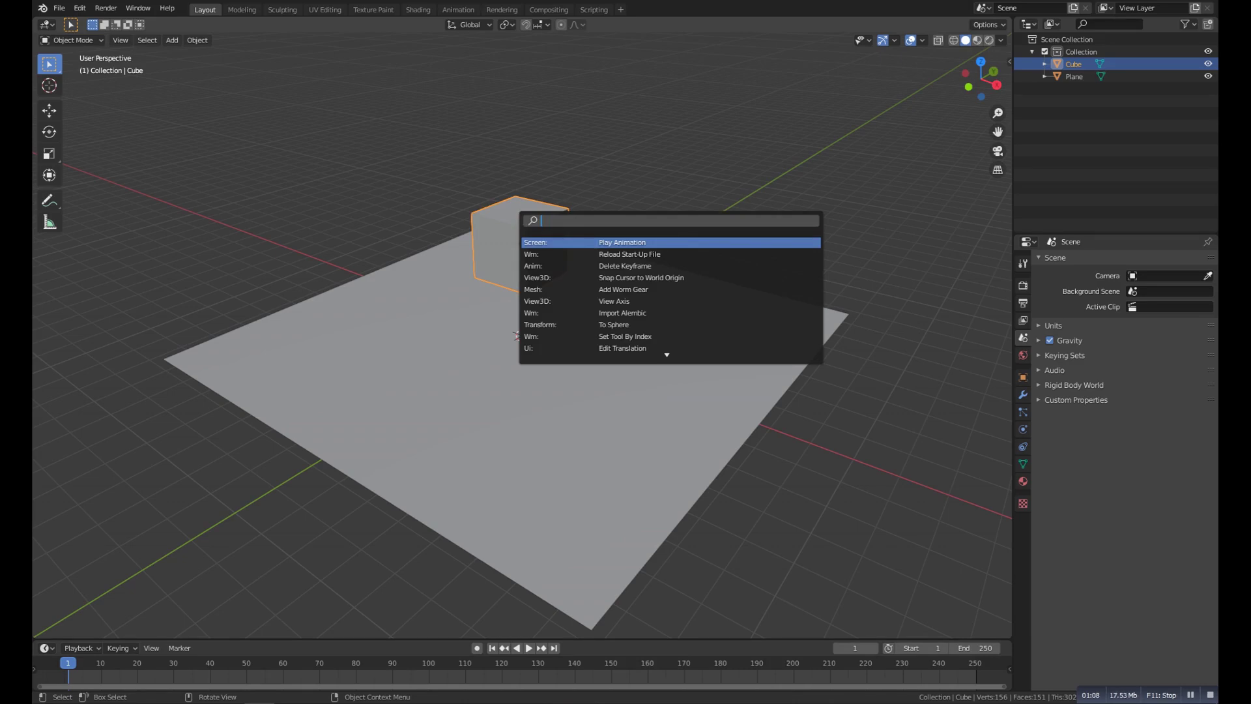
key(Down)
key(Down)
key(Down)
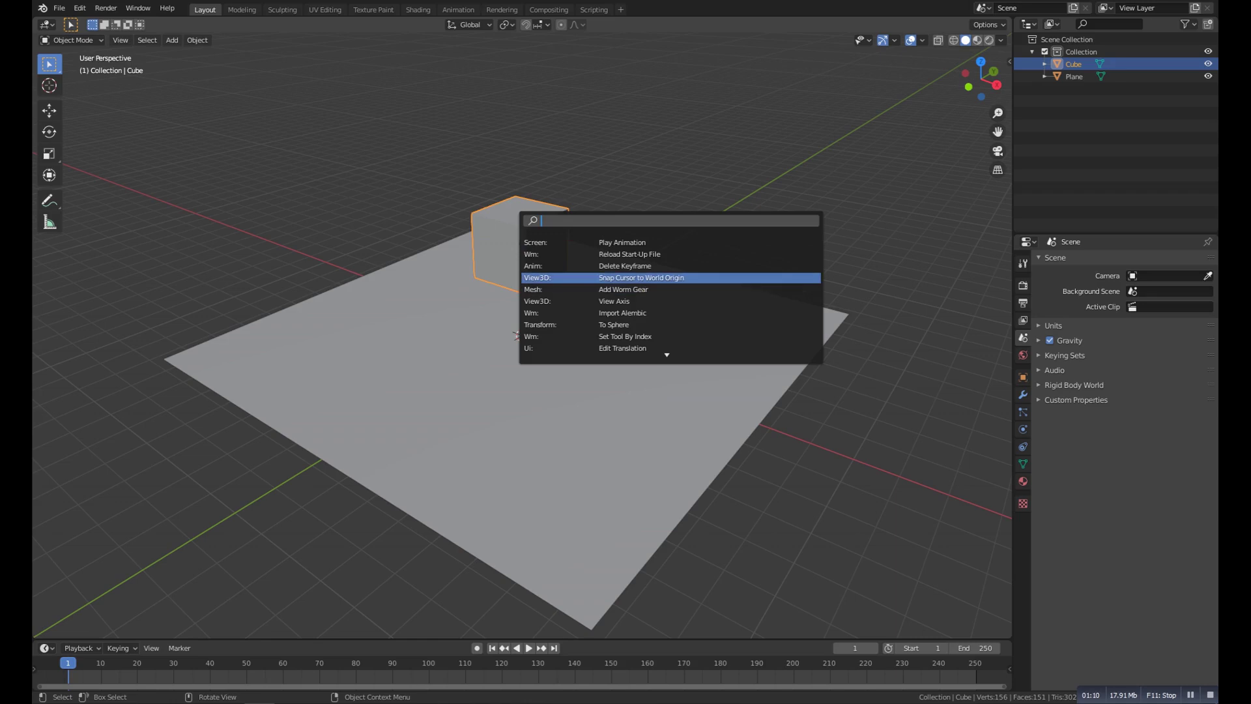
key(Up)
key(Up)
key(Up)
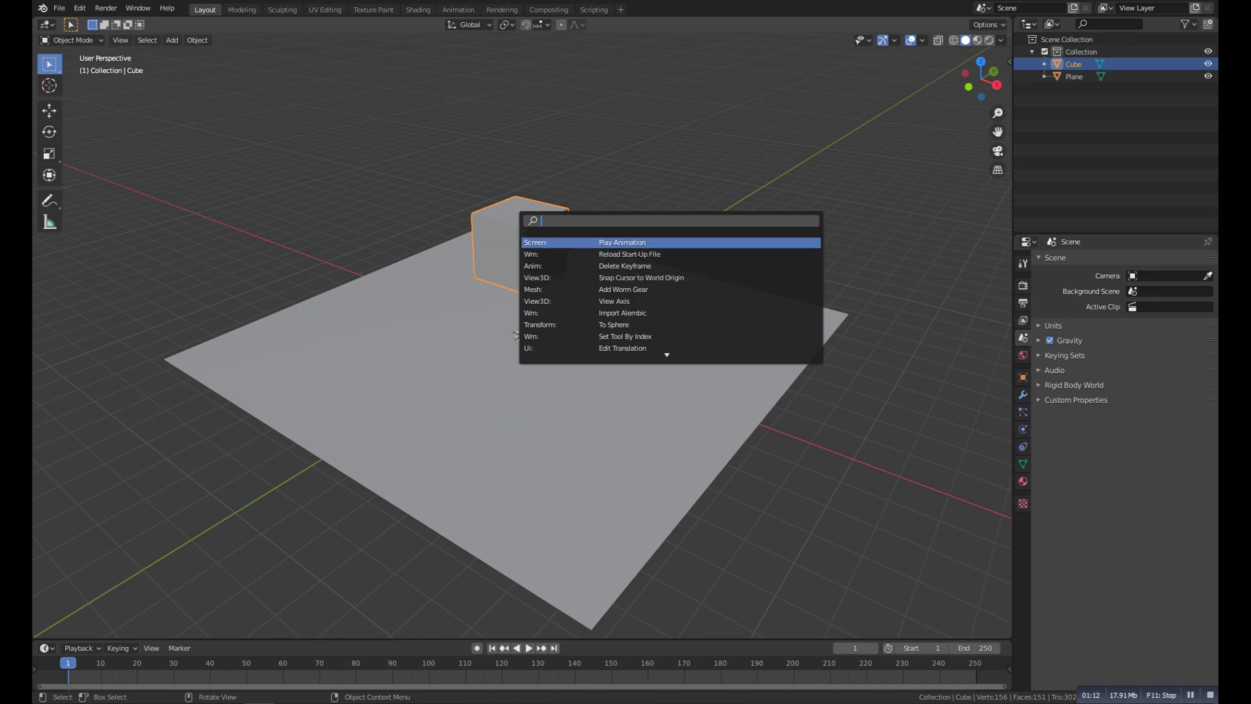
text(c)
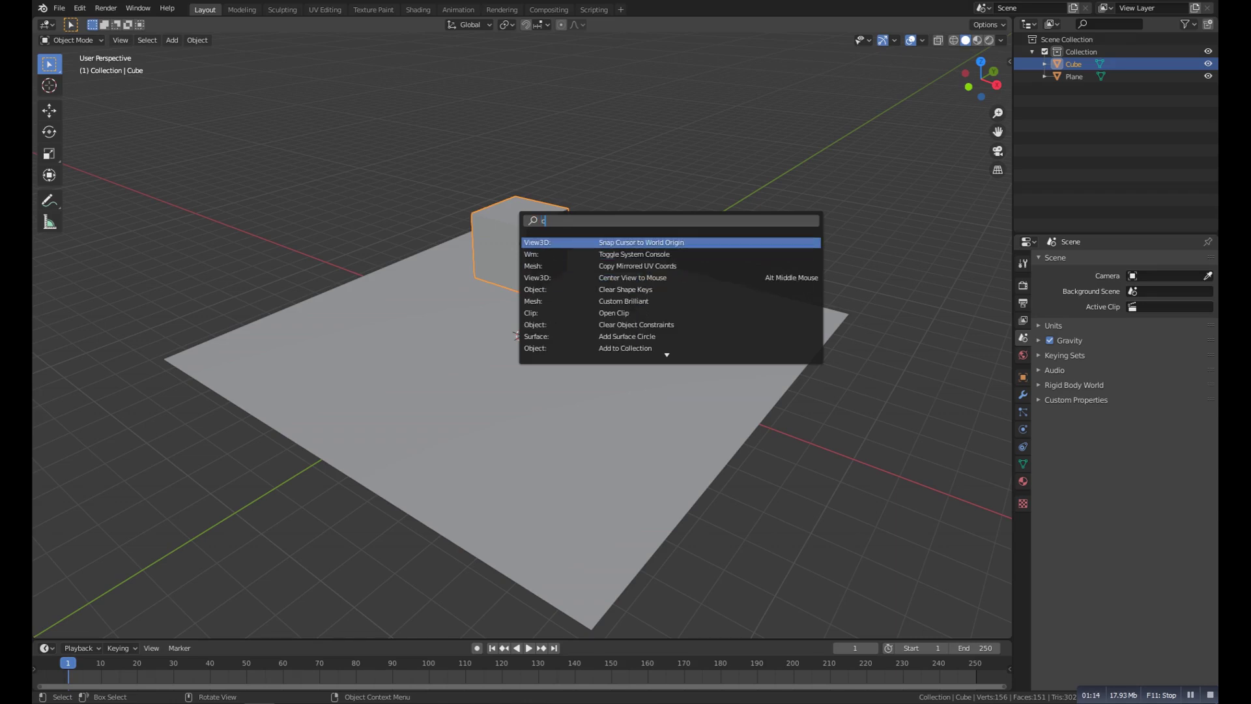
text(el)
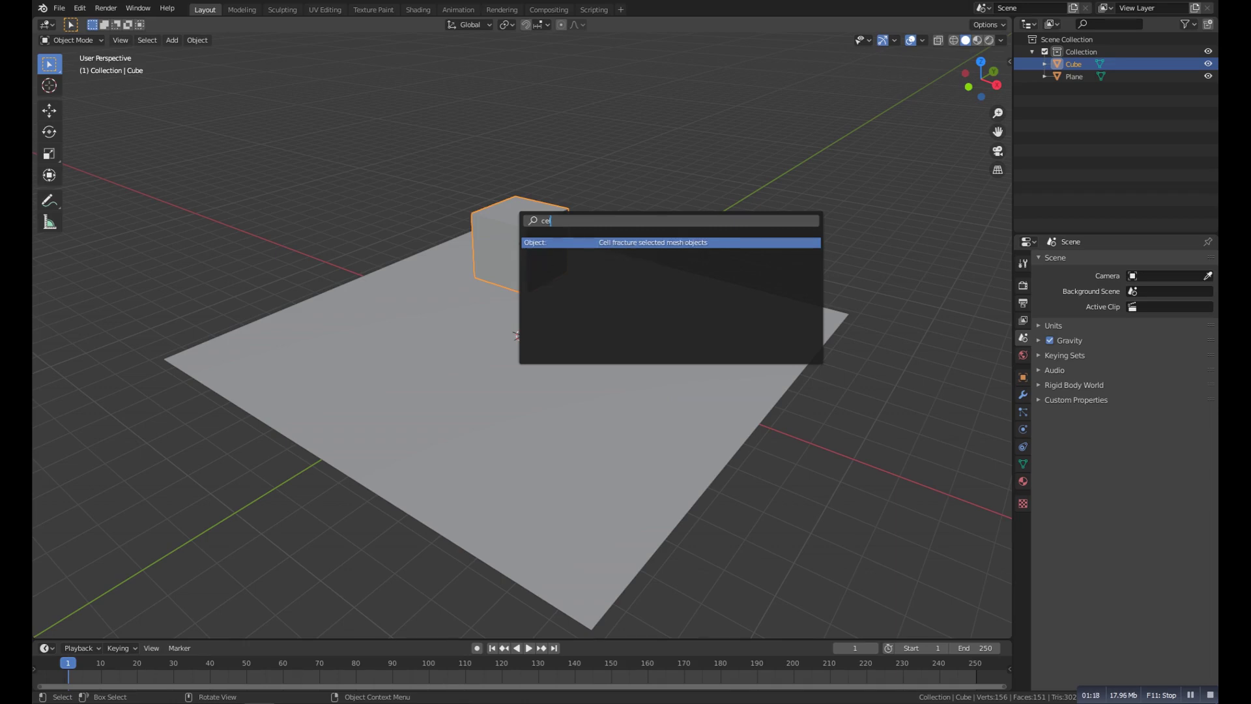
key(Return)
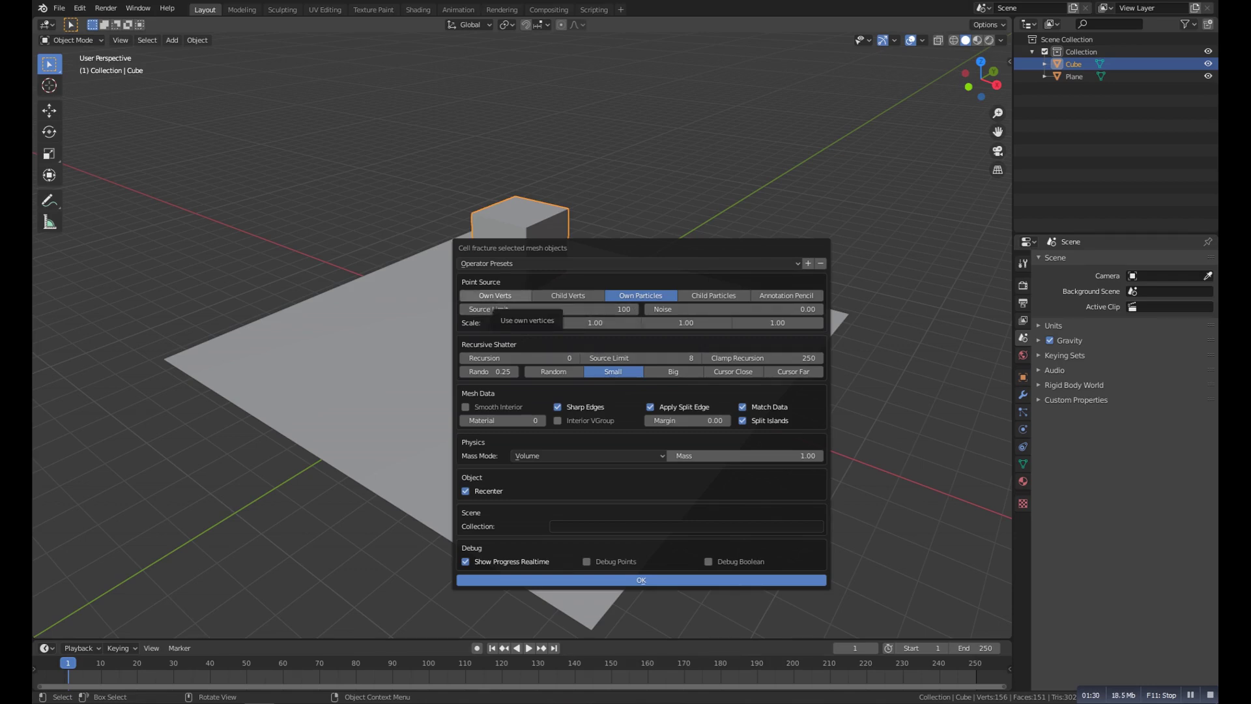
click(495, 295)
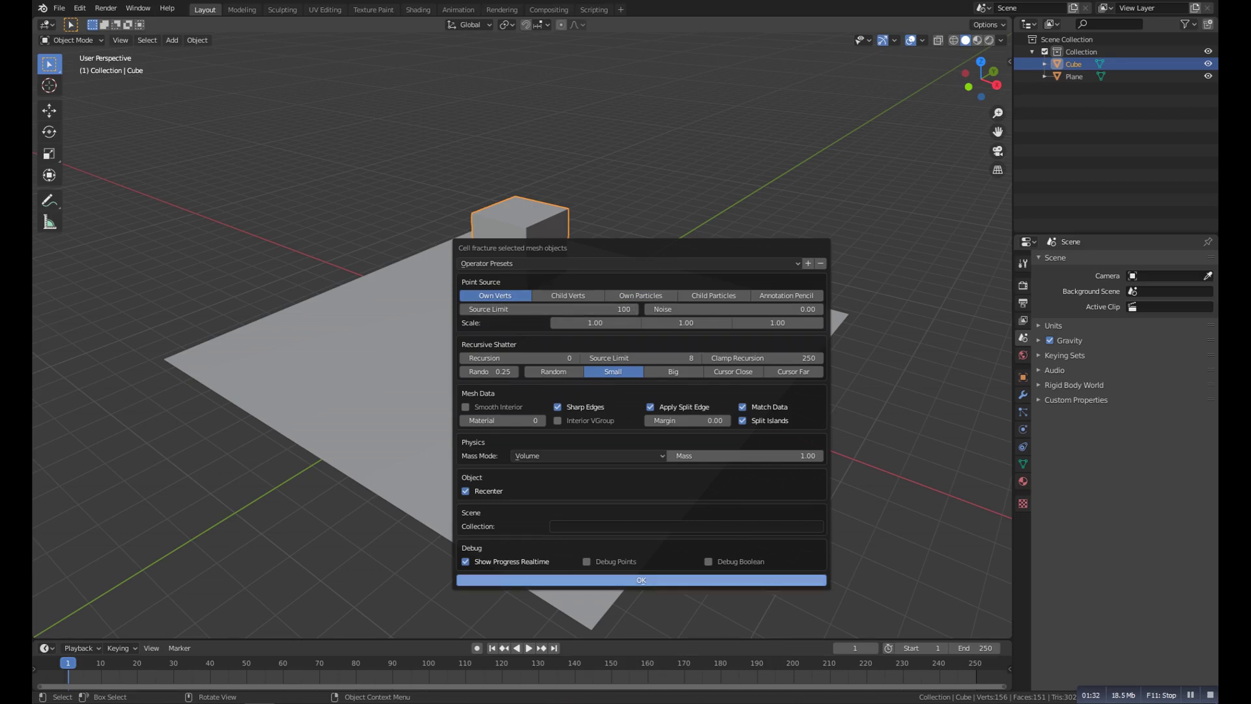
click(642, 580)
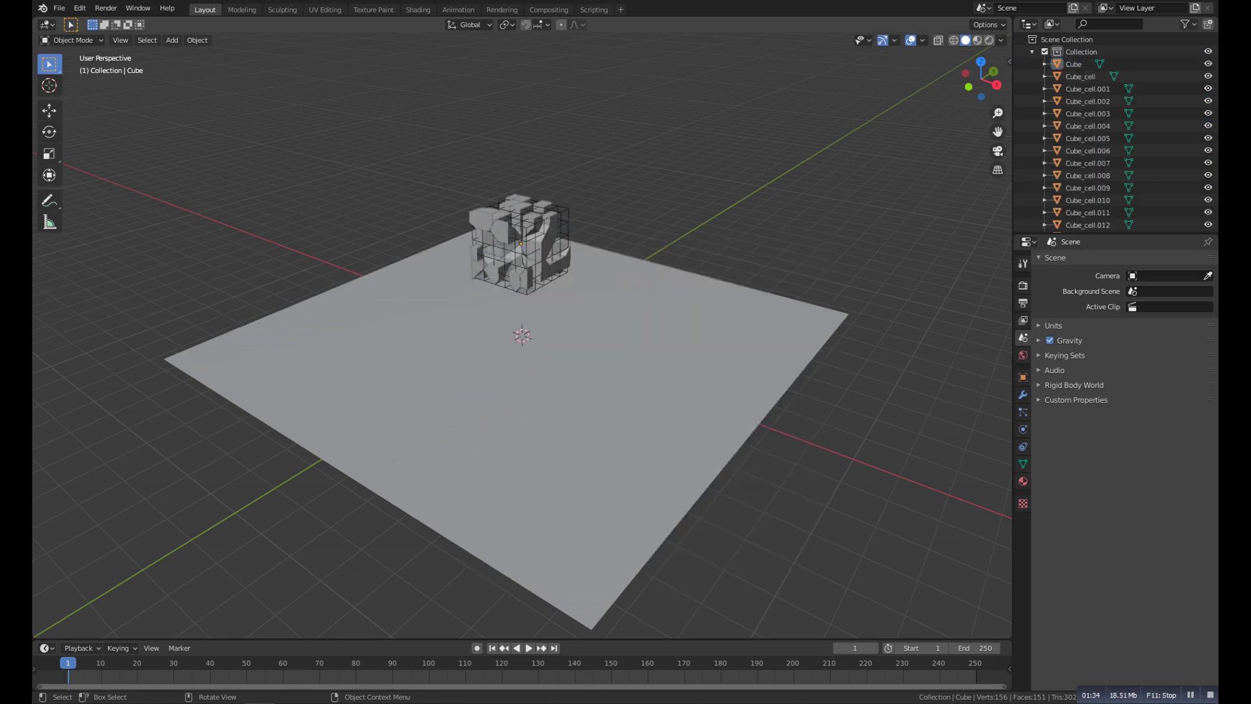
Make all fragments of the fractured cube active rigid bodies, working in wireframe display.
key(z)
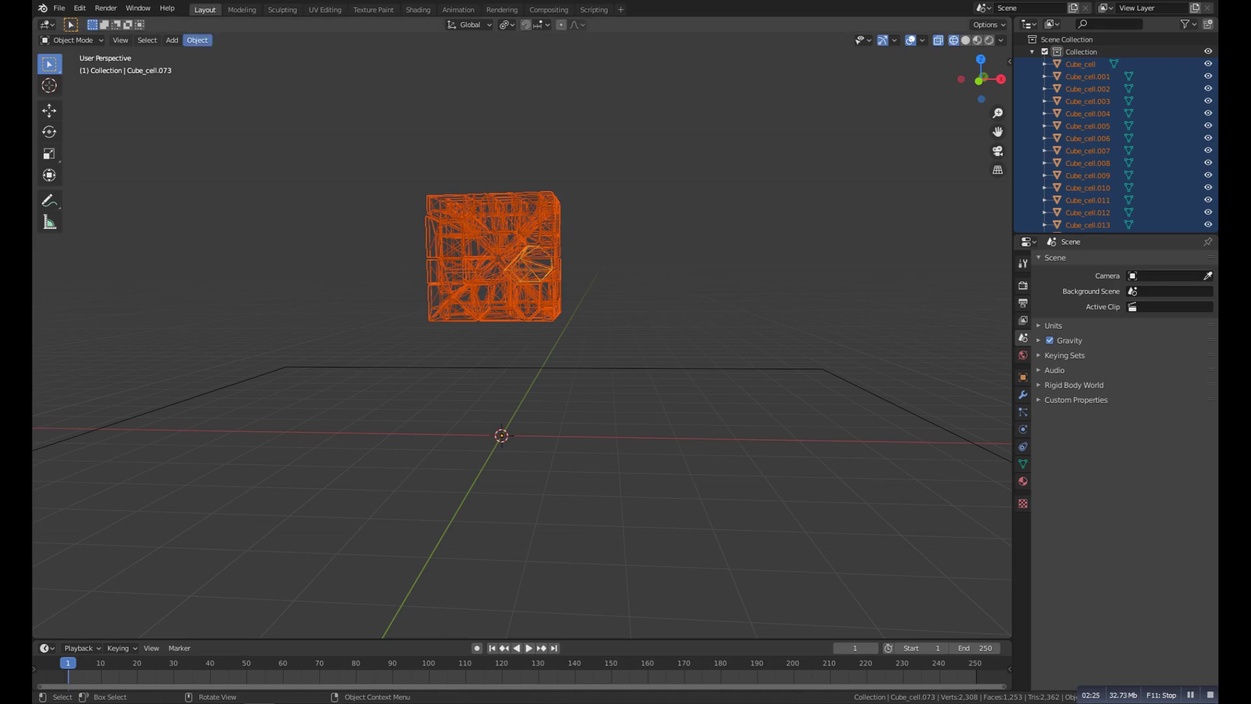
click(197, 40)
mouse_move(218, 330)
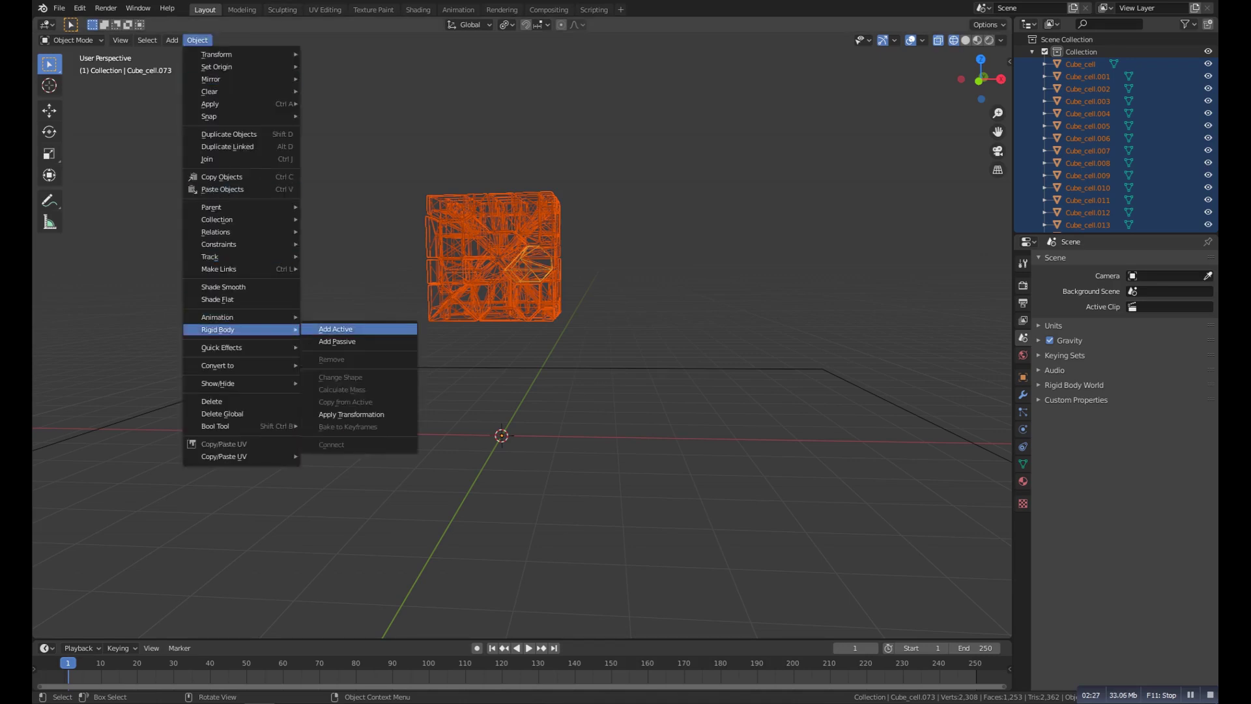
click(339, 329)
scroll(472, 314, down, 3)
middle_drag(473, 313, 449, 338)
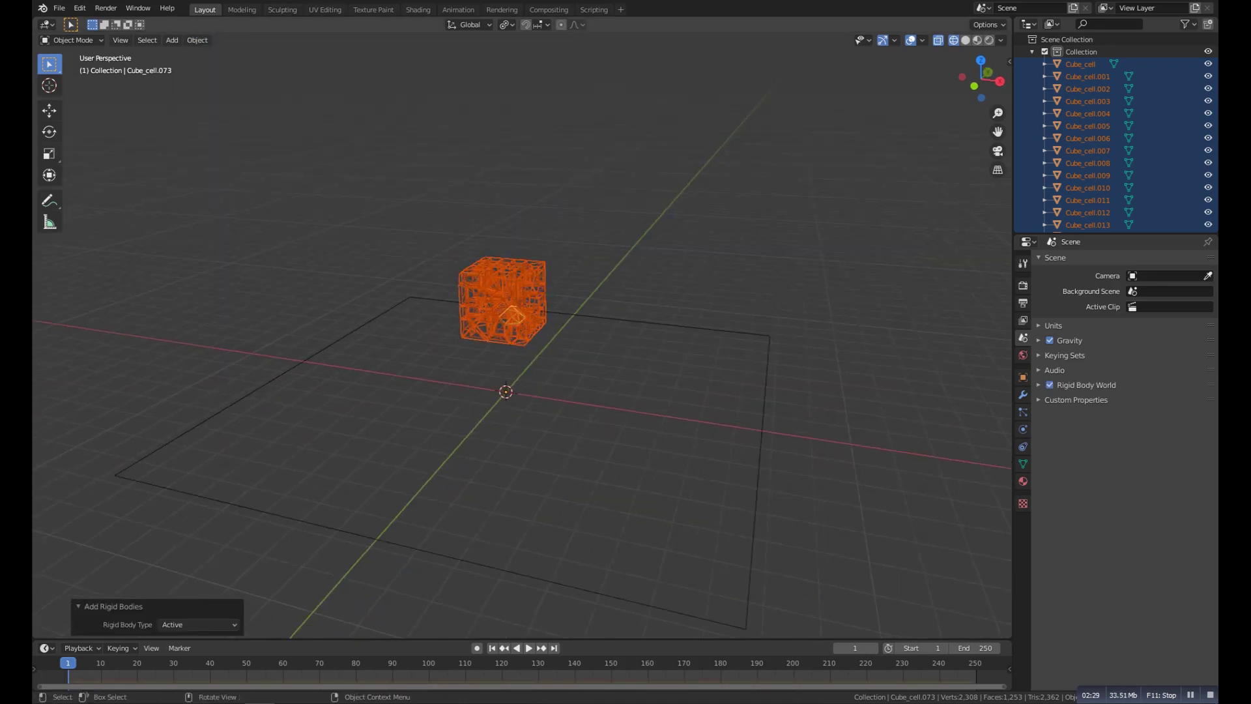
Return to solid display and make the ground plane a passive rigid body.
key(z)
click(471, 399)
click(197, 40)
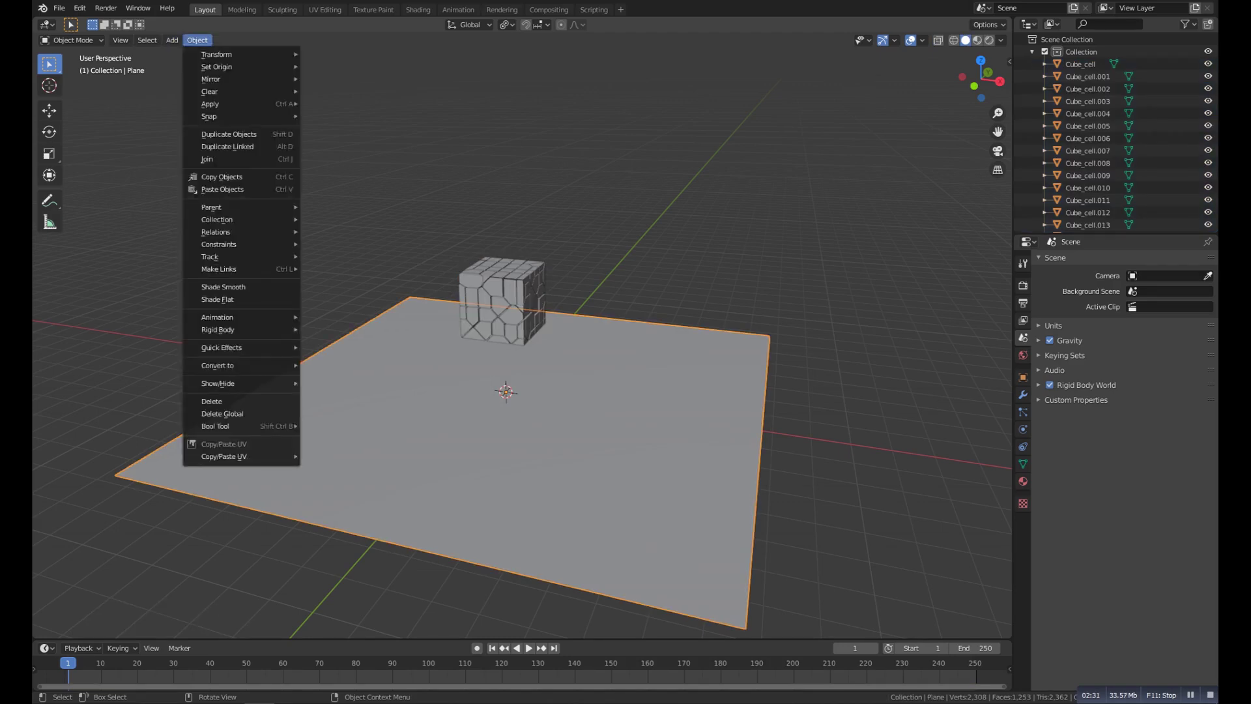
mouse_move(235, 329)
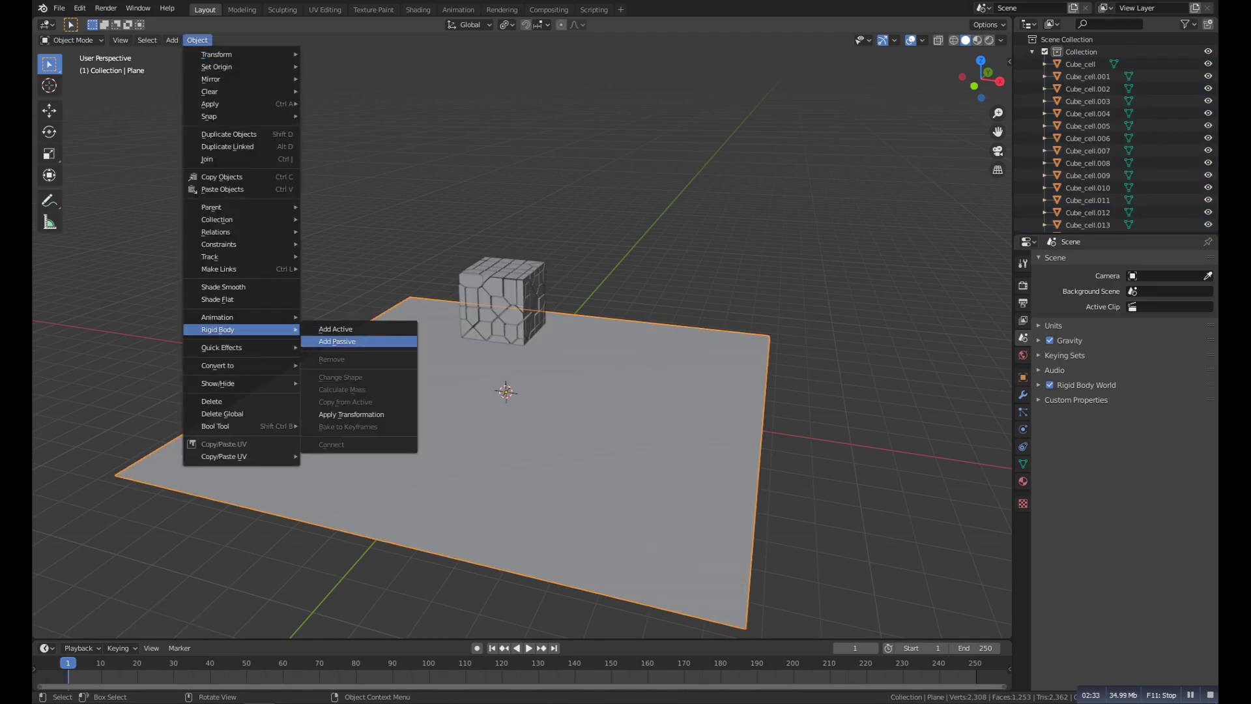
click(337, 341)
Play the simulation of the fragments falling onto the plane and reset the timeline to frame 0.
key(alt+a)
alt+drag(495, 365, 468, 365)
key(space)
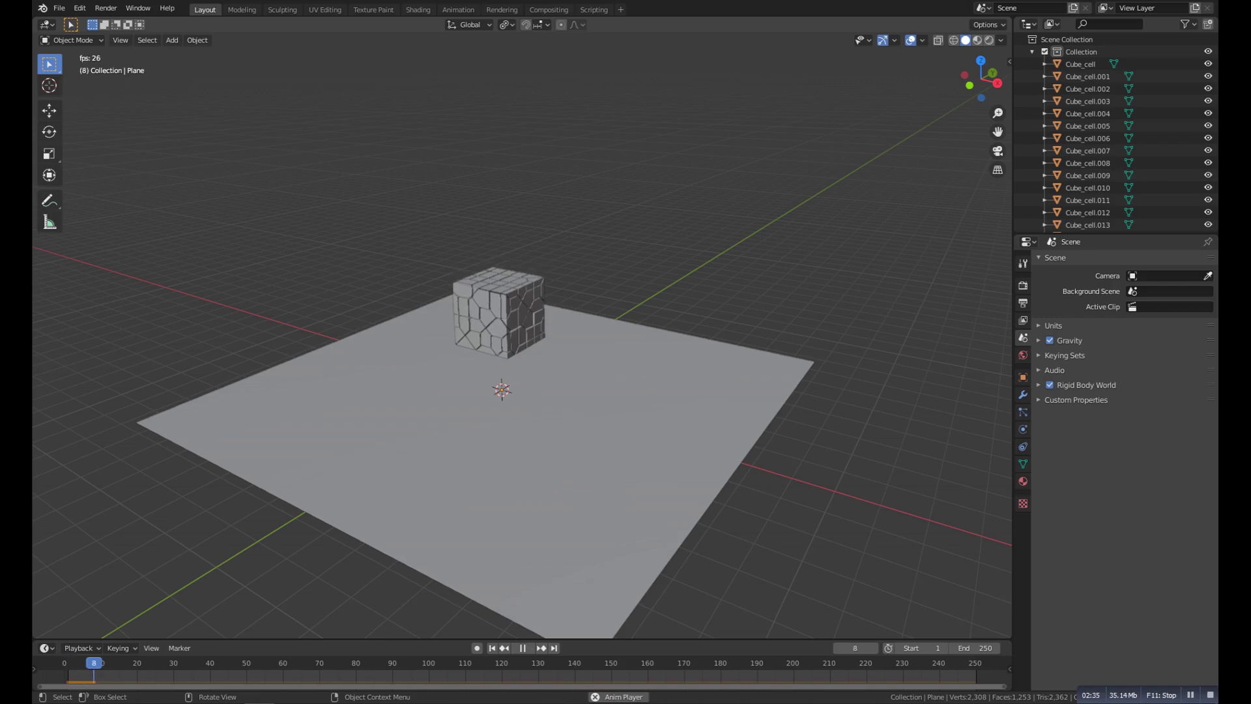
middle_drag(521, 339, 515, 385)
key(space)
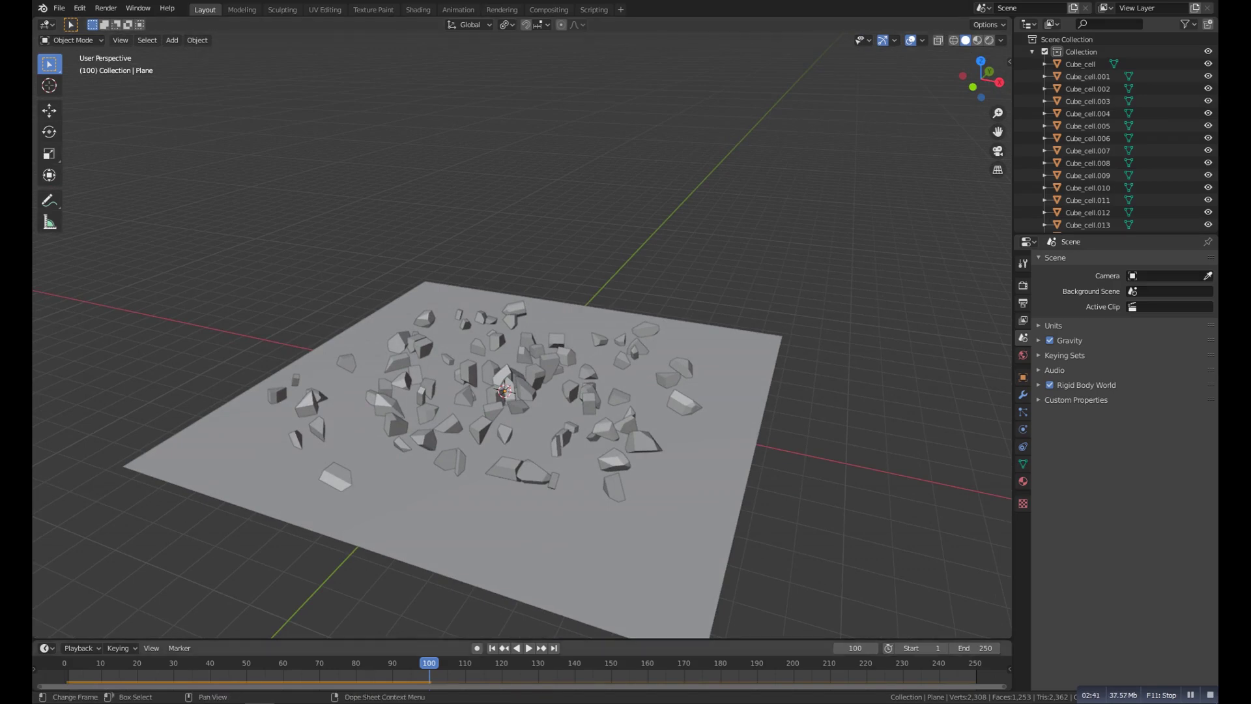
drag(429, 663, 64, 663)
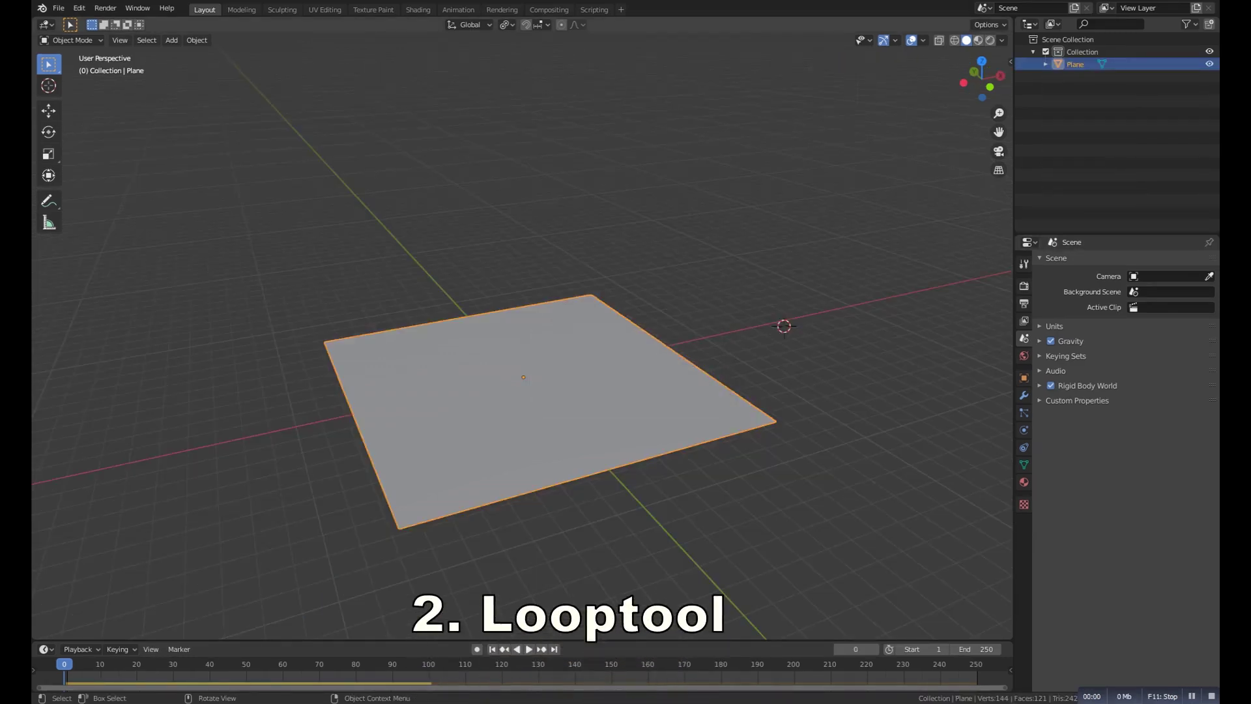
In the plane's mesh, reshape the 3 by 3 block of faces at its centre into a circle with LoopTools Circle.
click(784, 324)
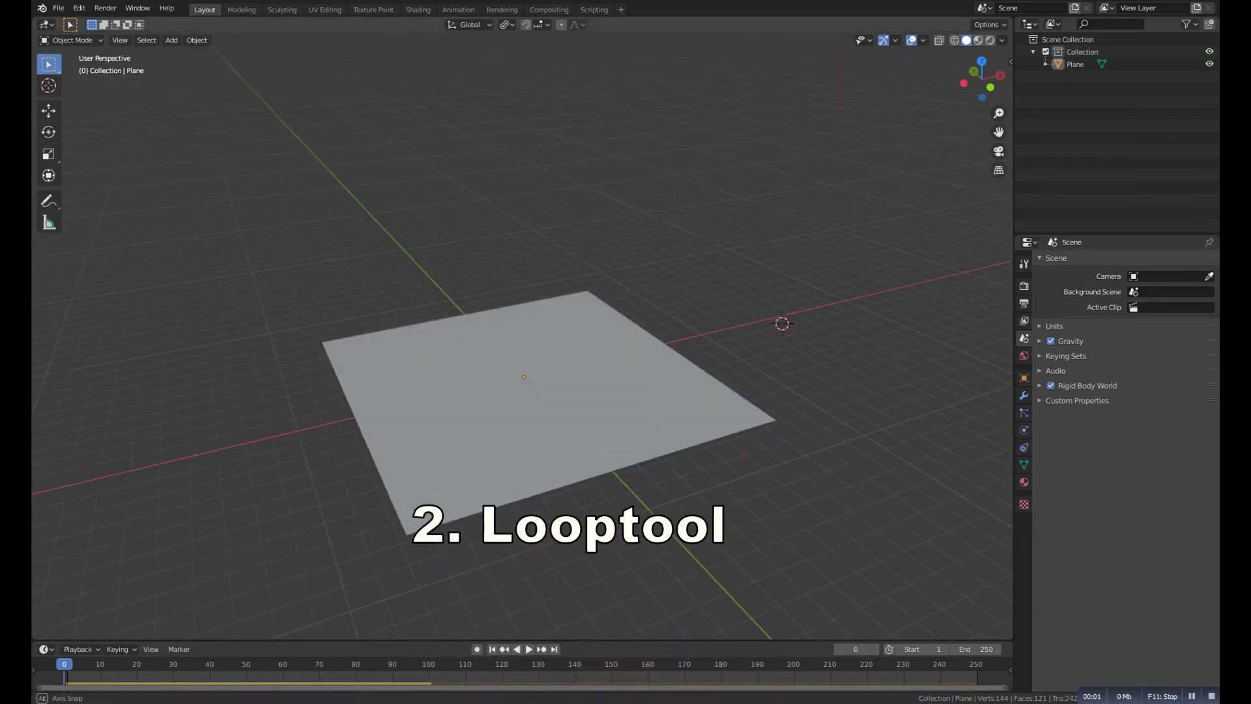
middle_drag(784, 324, 728, 310)
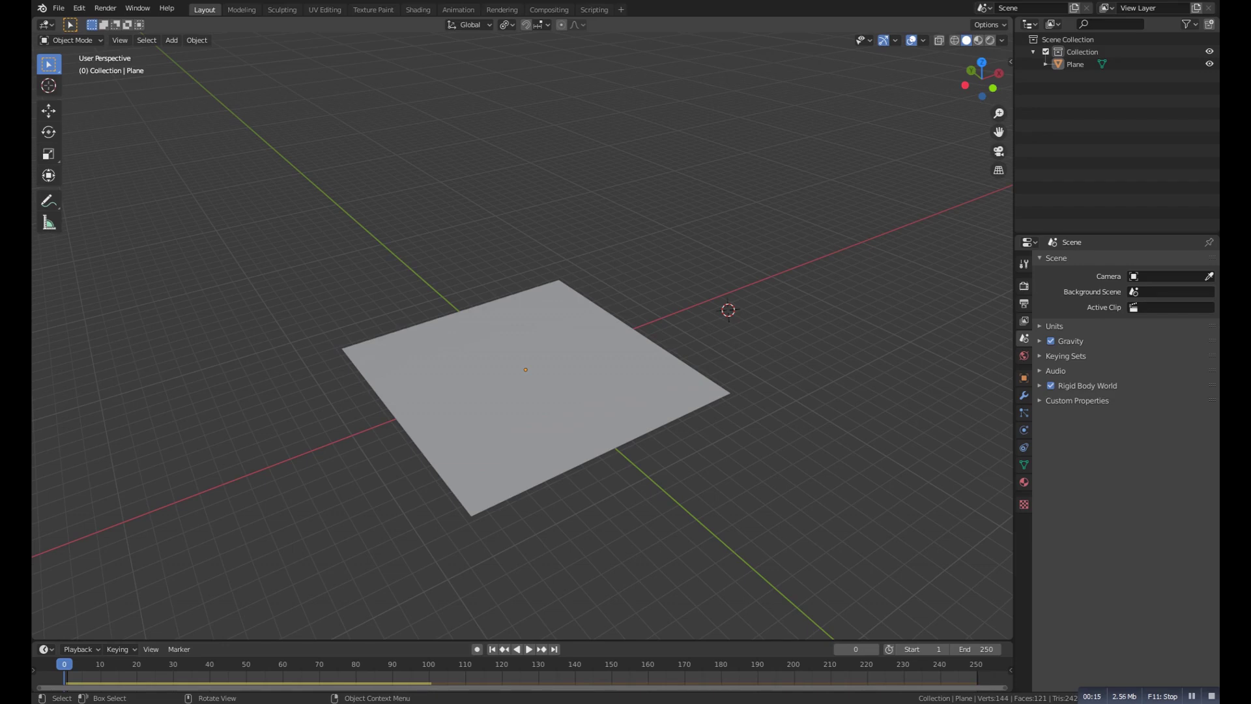
key(a)
middle_drag(728, 310, 738, 325)
key(Tab)
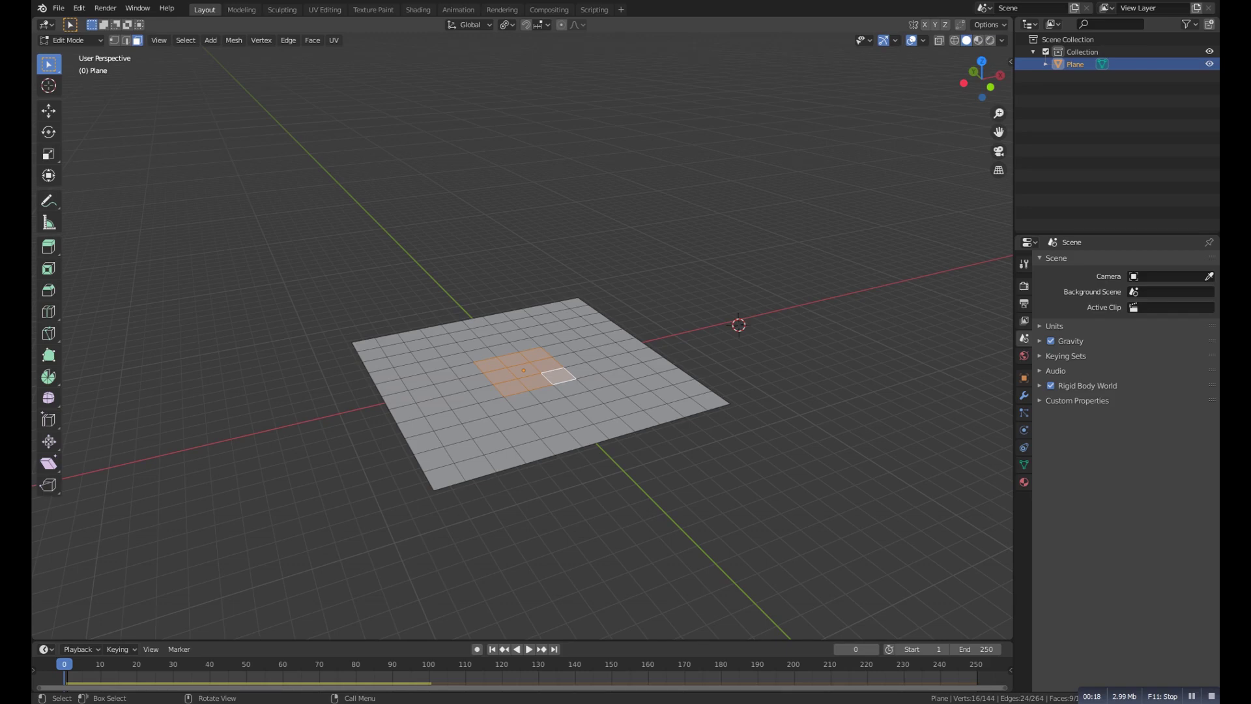
scroll(521, 344, up, 3)
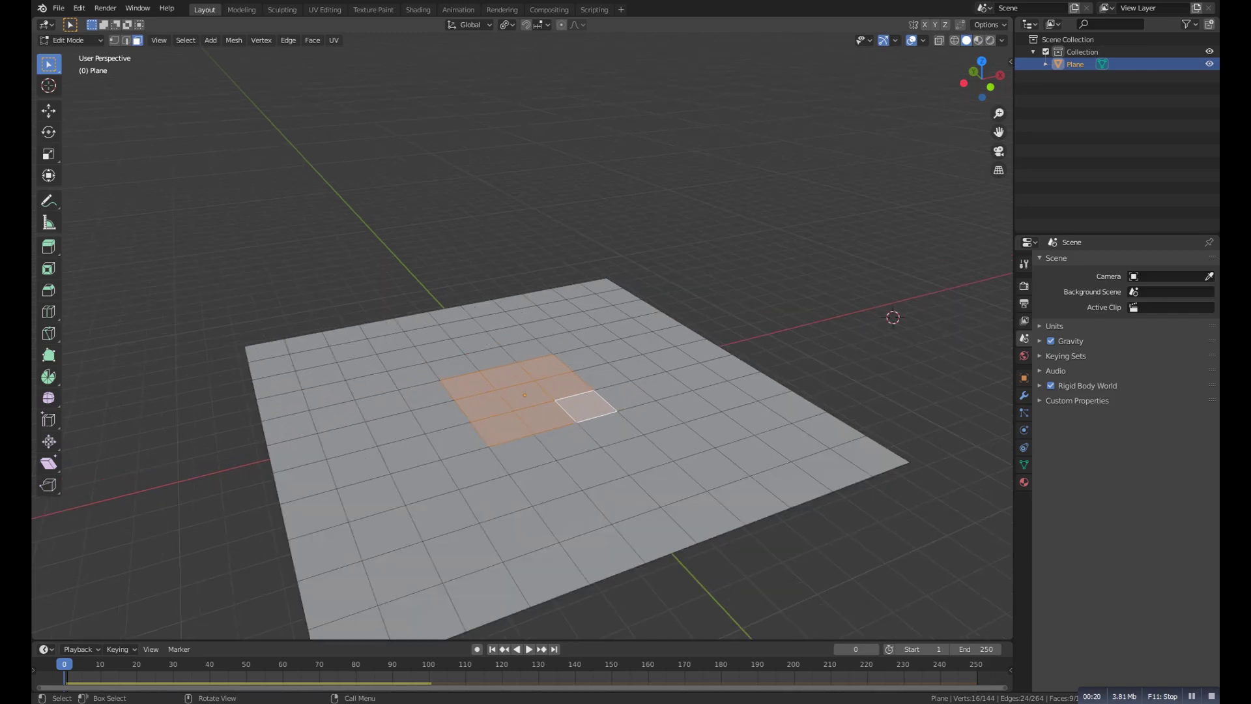
right_click(490, 395)
mouse_move(482, 356)
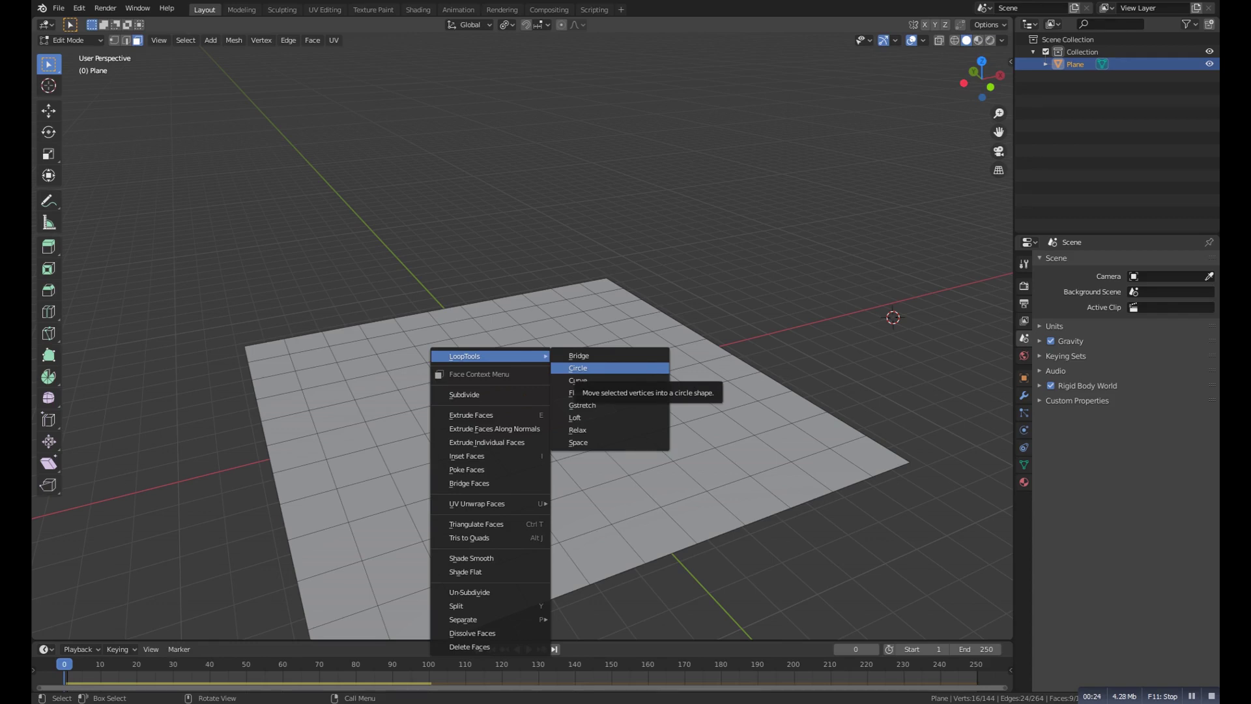
click(578, 369)
alt+drag(578, 369, 610, 346)
scroll(528, 384, down, 4)
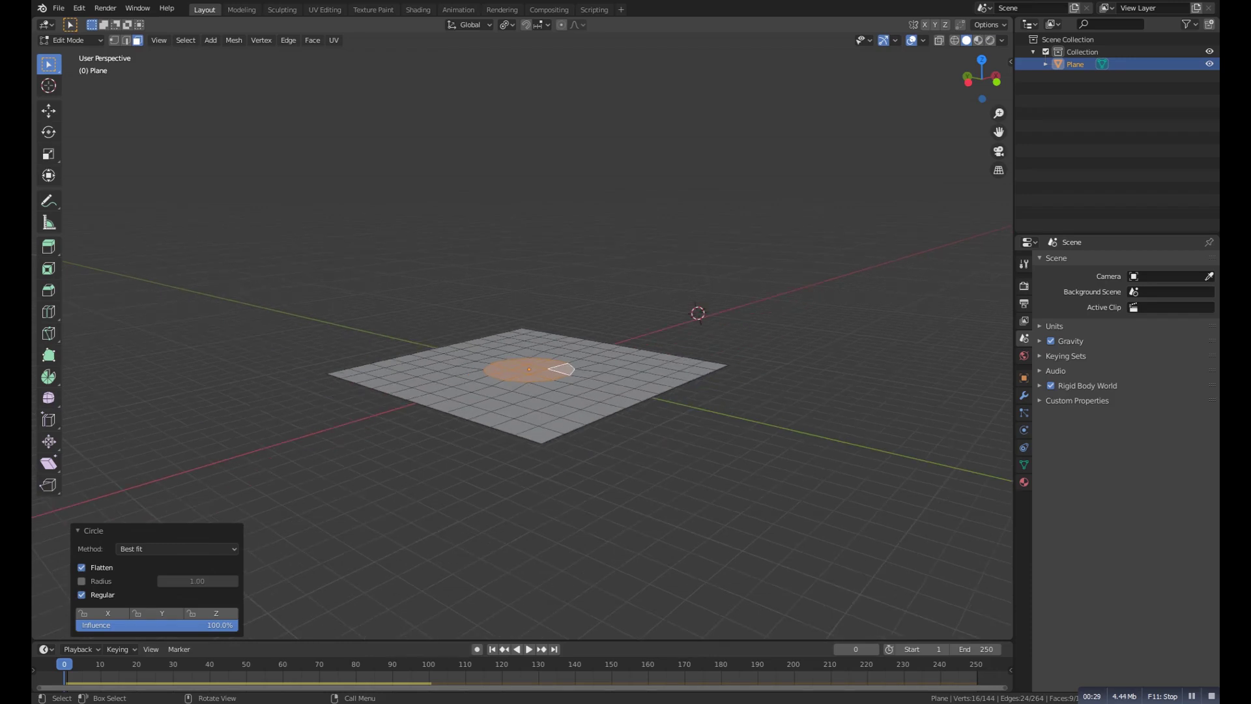
Extrude the circular faces upward into a tall column and scale its top end down to taper it.
key(e)
click(528, 212)
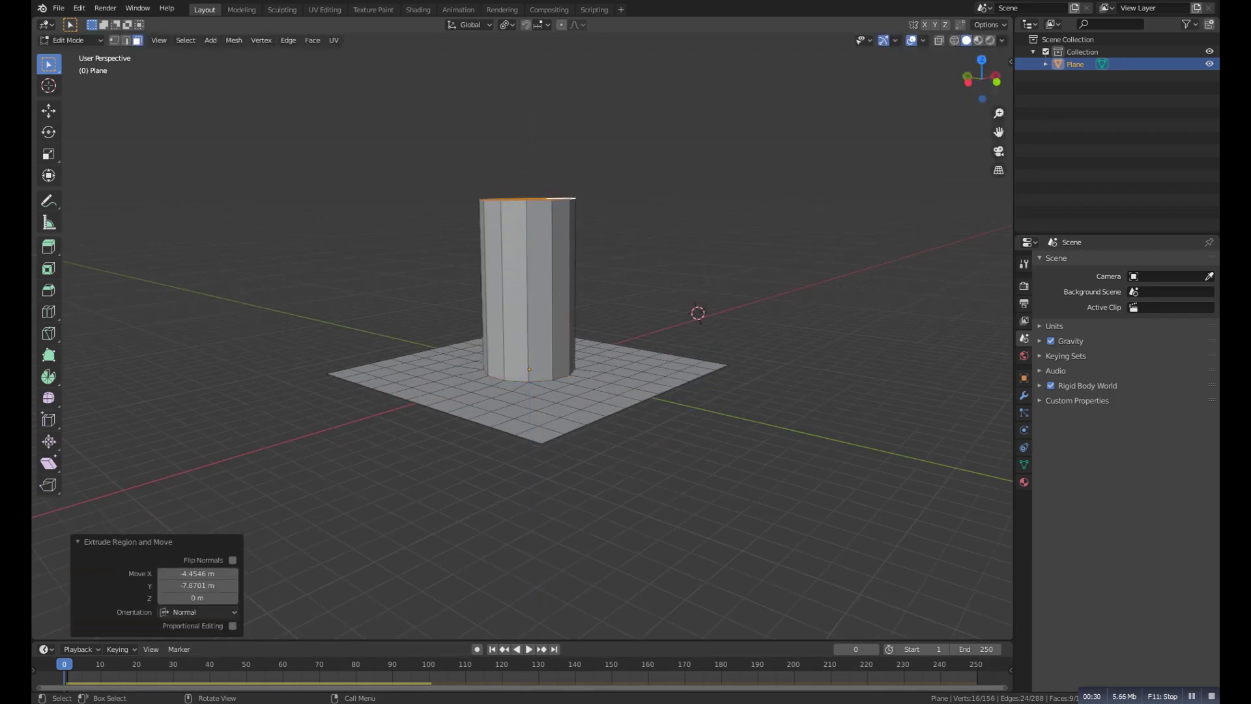
middle_drag(527, 212, 488, 214)
key(s)
click(576, 298)
middle_drag(576, 298, 671, 280)
Leave mesh editing and apply smooth shading to the plane with the tapered column.
key(Tab)
right_click(492, 281)
click(492, 282)
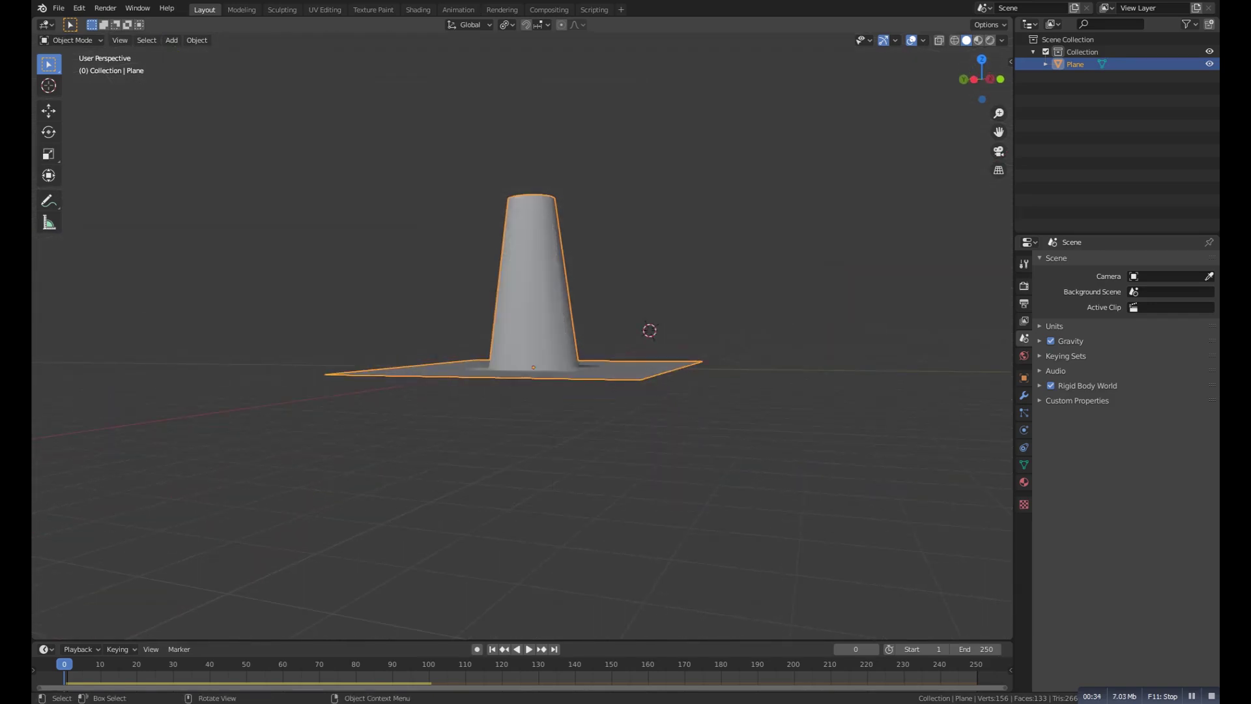
mouse_move(492, 281)
middle_down()
mouse_move(534, 326)
mouse_move(658, 319)
middle_up()
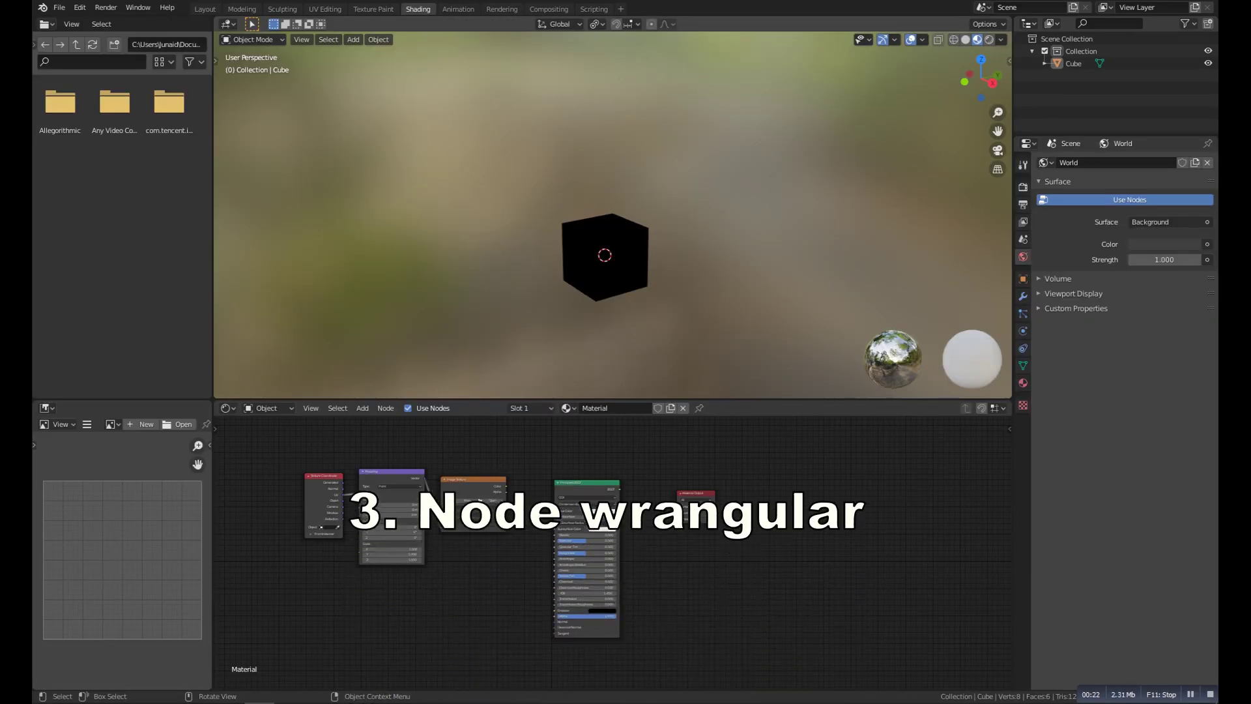
In the cube's material, mix the Image Texture node with the Principled BSDF using Node Wrangler's lazy mix.
scroll(611, 216, down, 1)
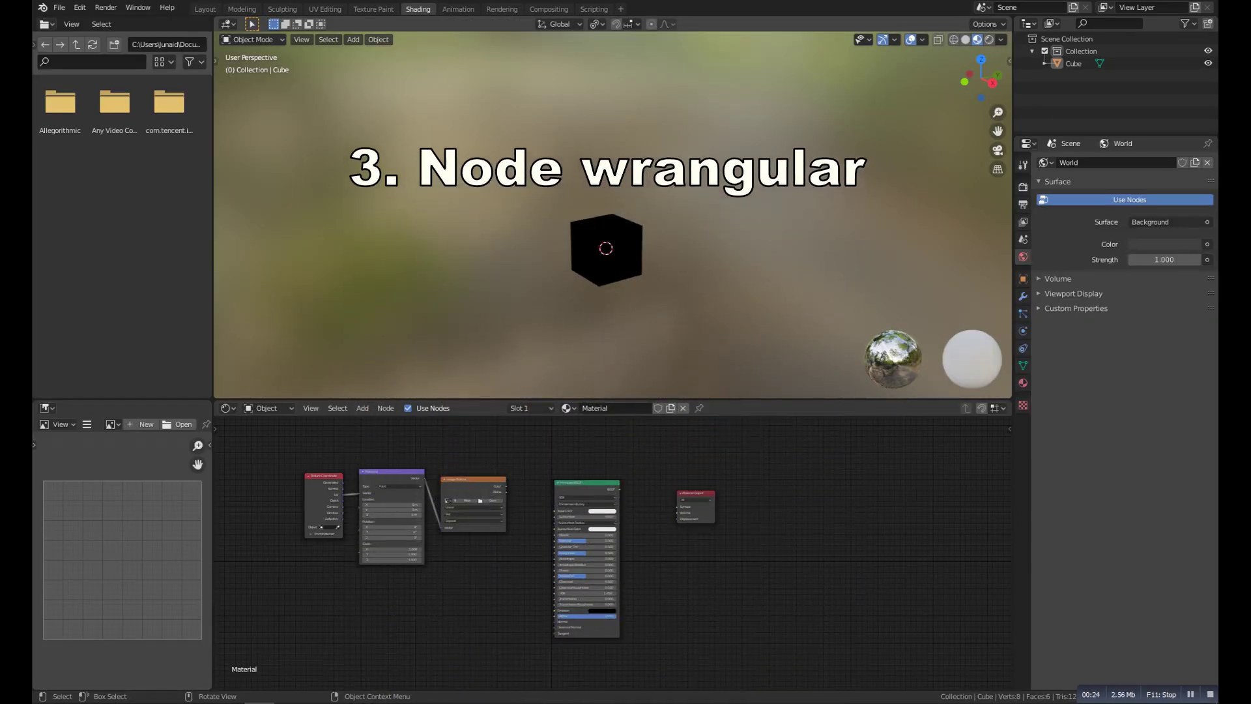
scroll(612, 216, up, 3)
middle_drag(611, 217, 621, 222)
click(606, 284)
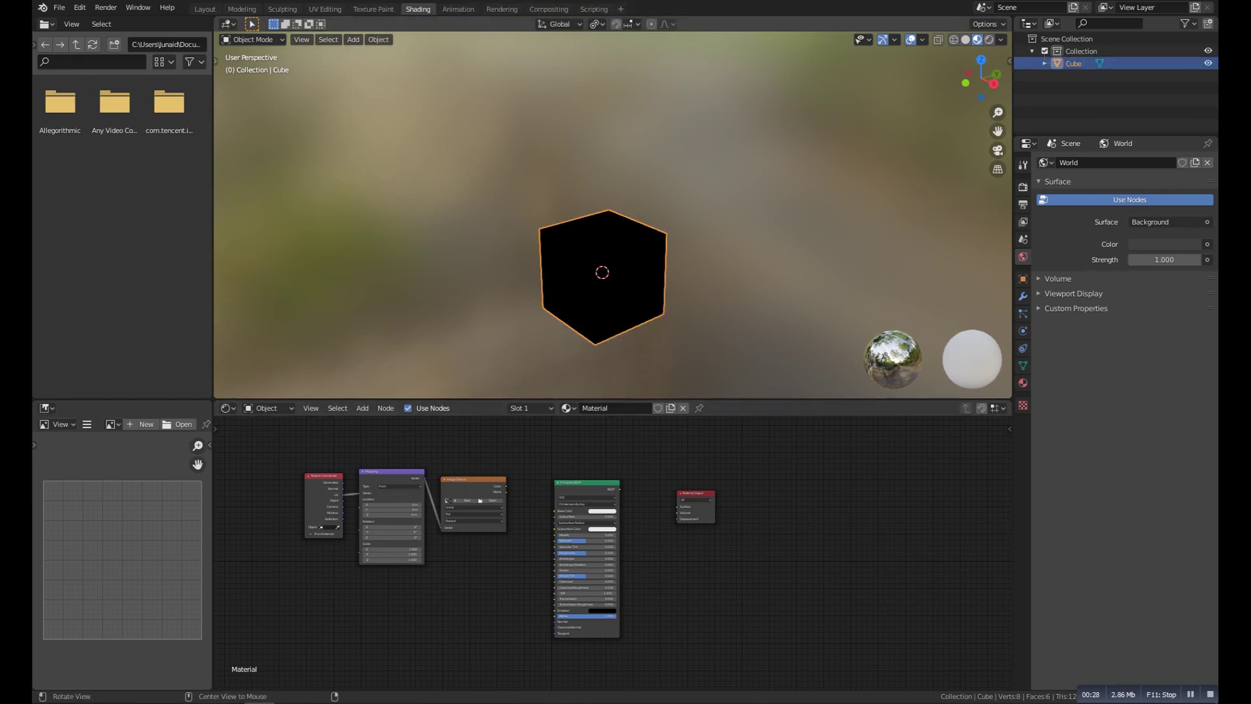
key(ctrl+KP_7)
alt+drag(603, 313, 681, 59)
alt+drag(626, 280, 688, 176)
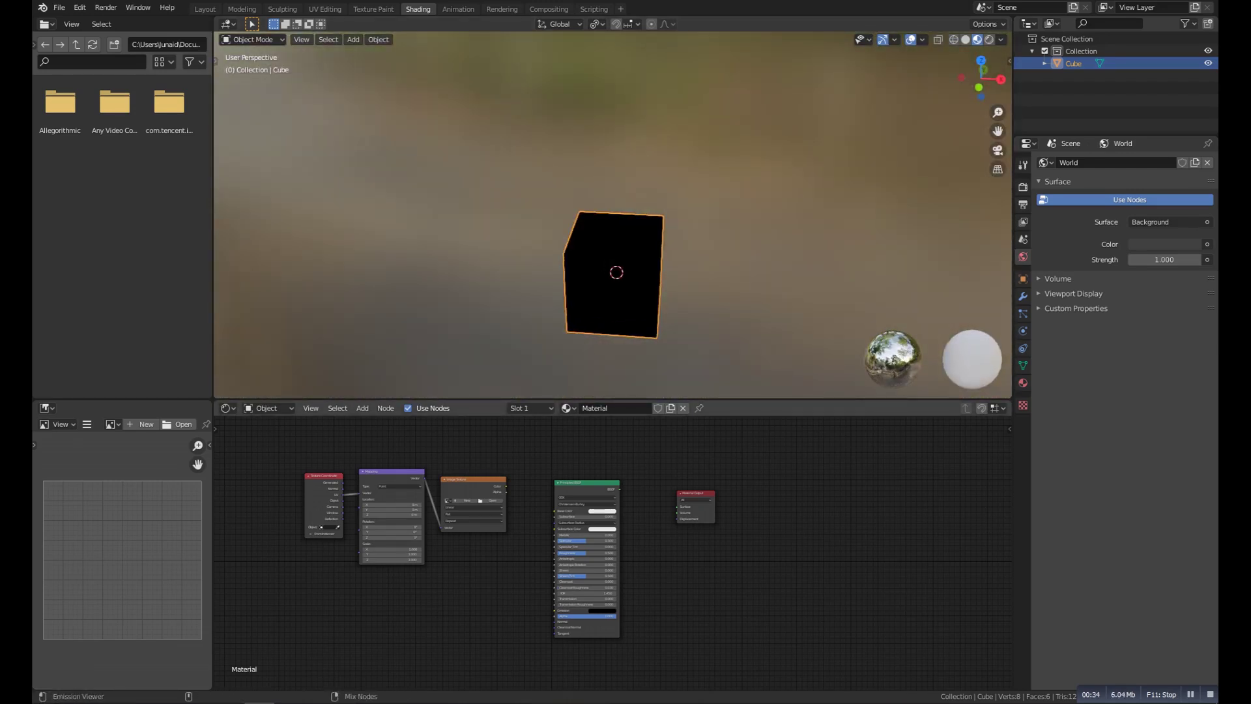
ctrl+shift+right_drag(490, 485, 577, 498)
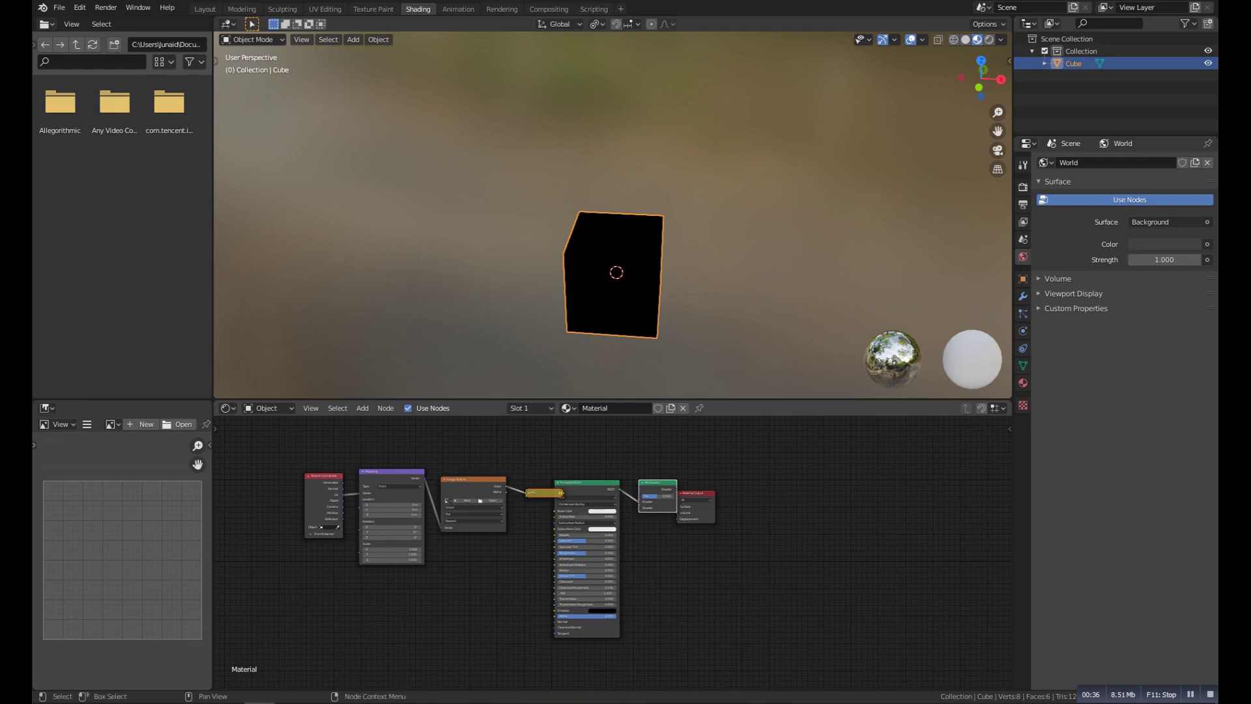
Replace the lazy mixes with lazy-connect links from the Image Texture to the Principled BSDF and from the BSDF to the Material Output.
key(ctrl+z)
key(ctrl+z)
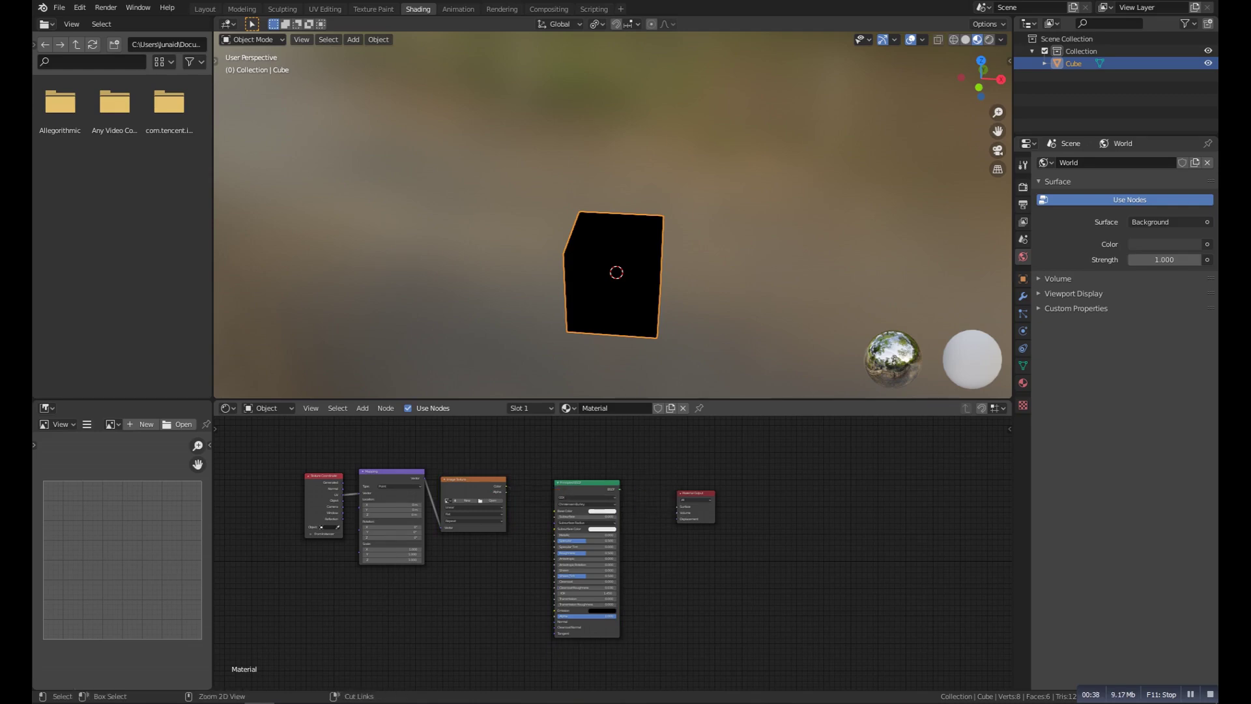
alt+right_drag(484, 490, 570, 490)
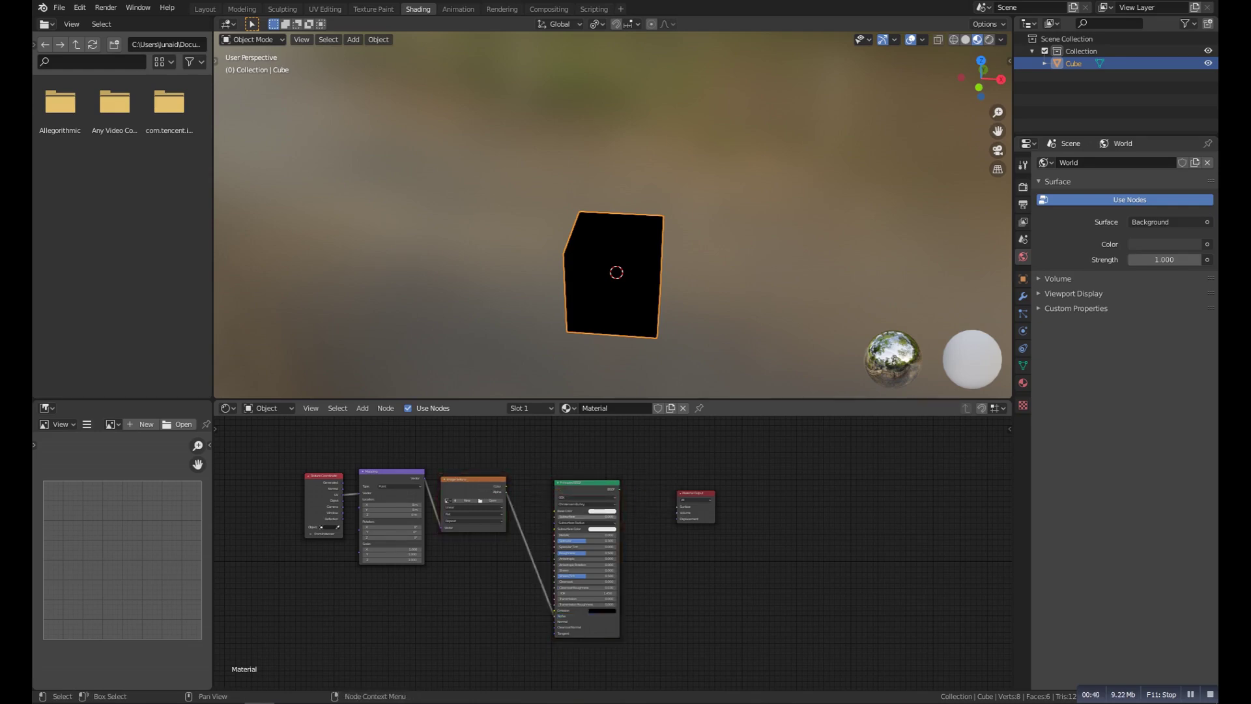
scroll(613, 553, down, 1)
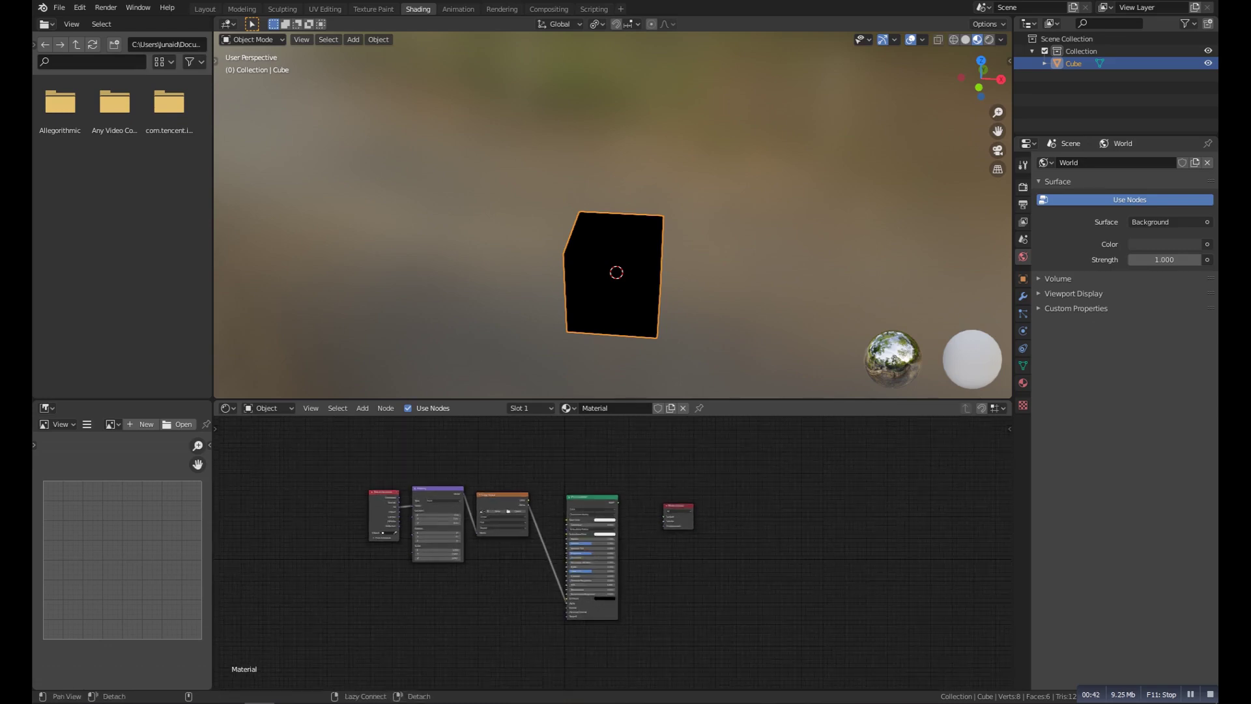
drag(617, 501, 665, 516)
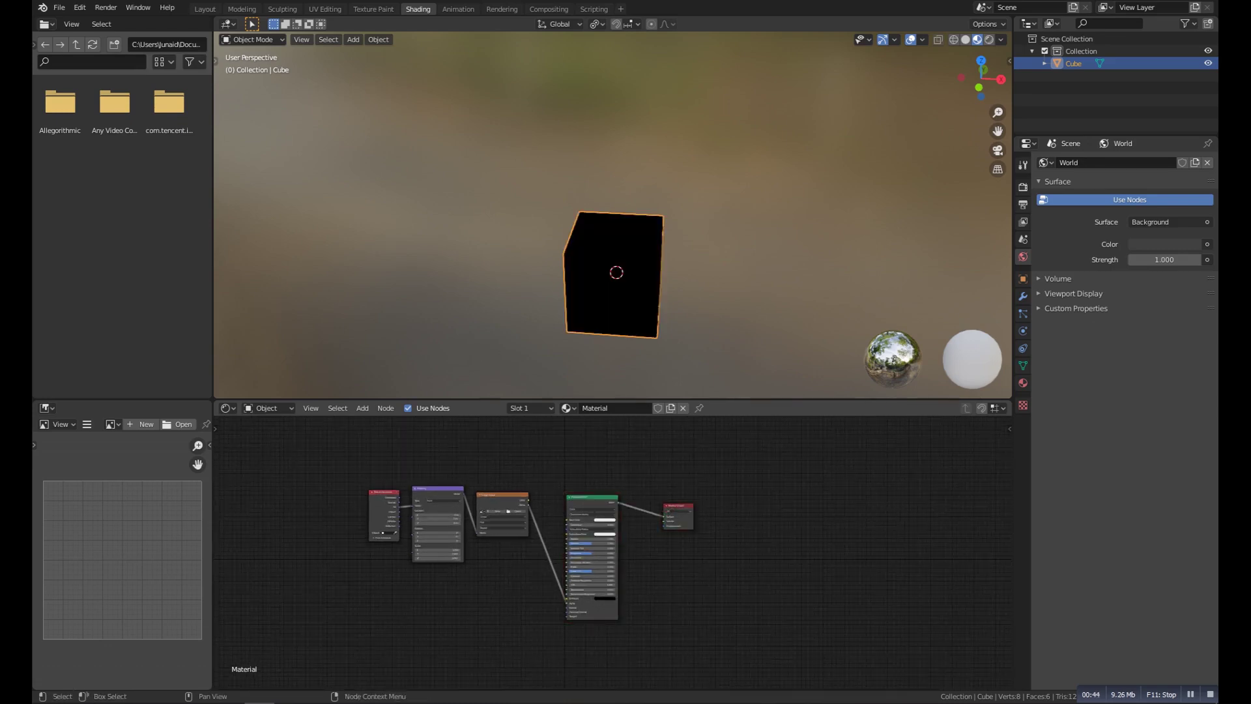
Link the Image Texture's Color output to the Principled BSDF's Metallic input with Node Wrangler's socket-choosing lazy connect.
scroll(613, 553, down, 3)
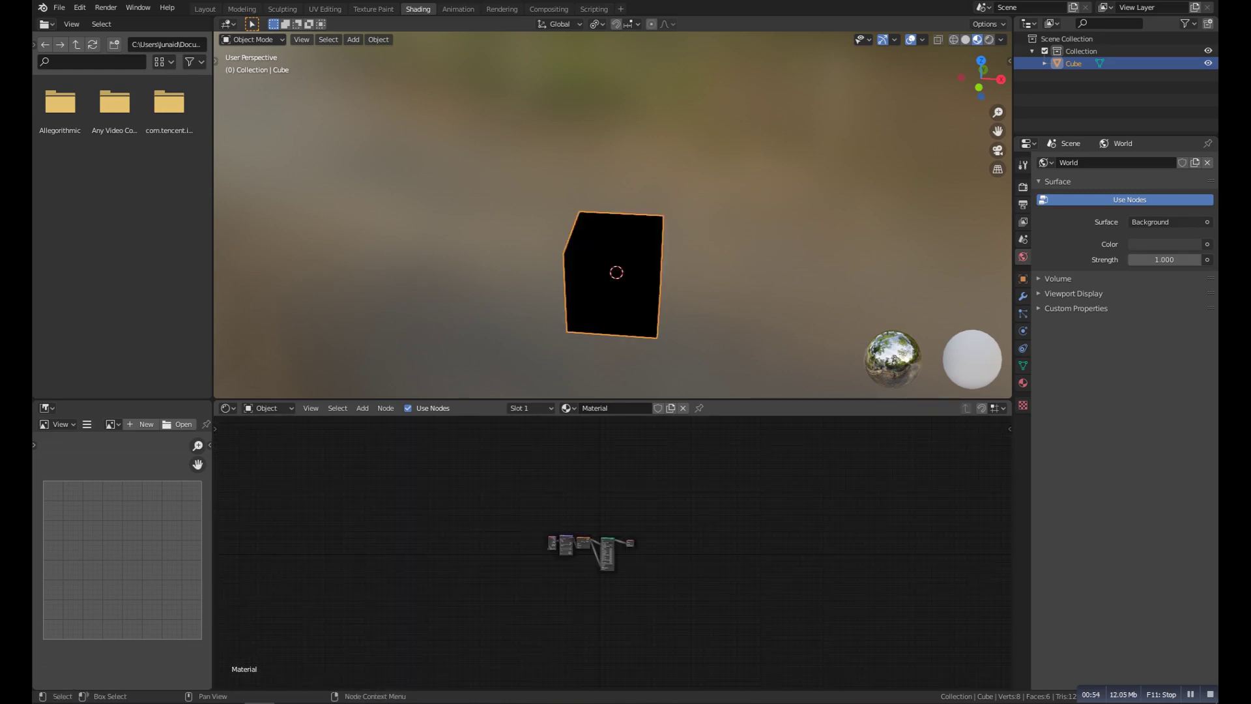
scroll(613, 553, up, 5)
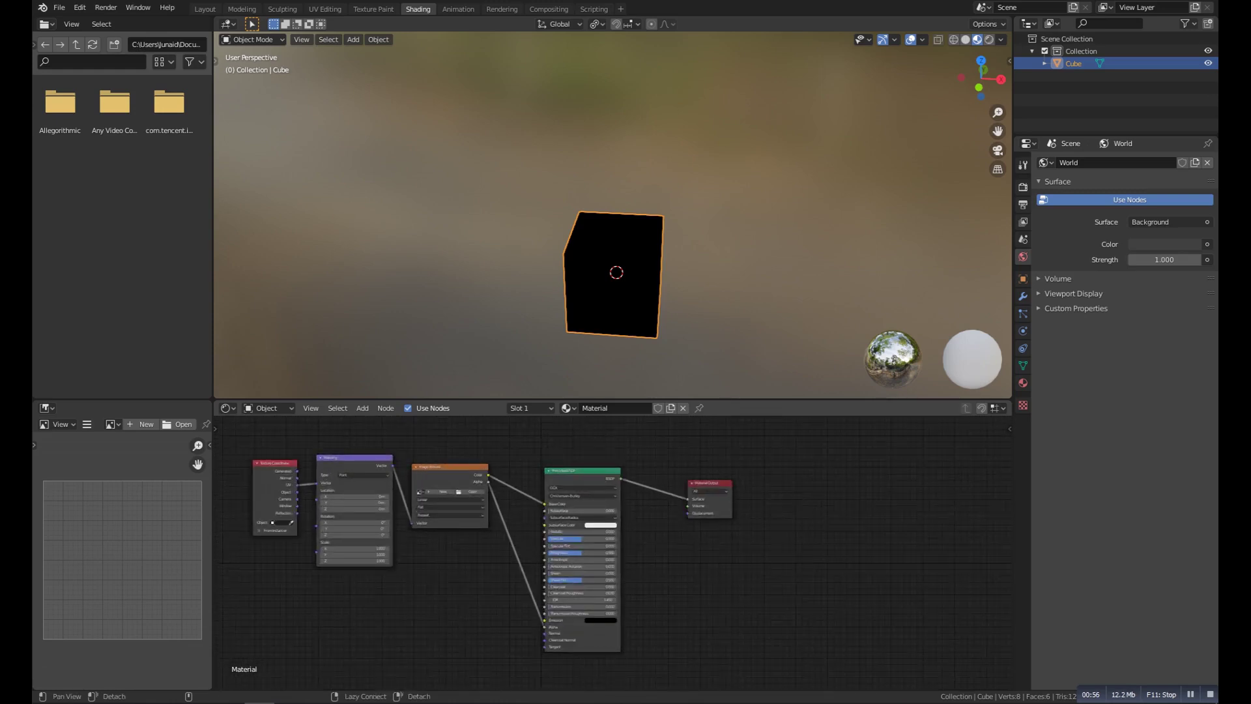
alt+shift+right_drag(472, 476, 562, 480)
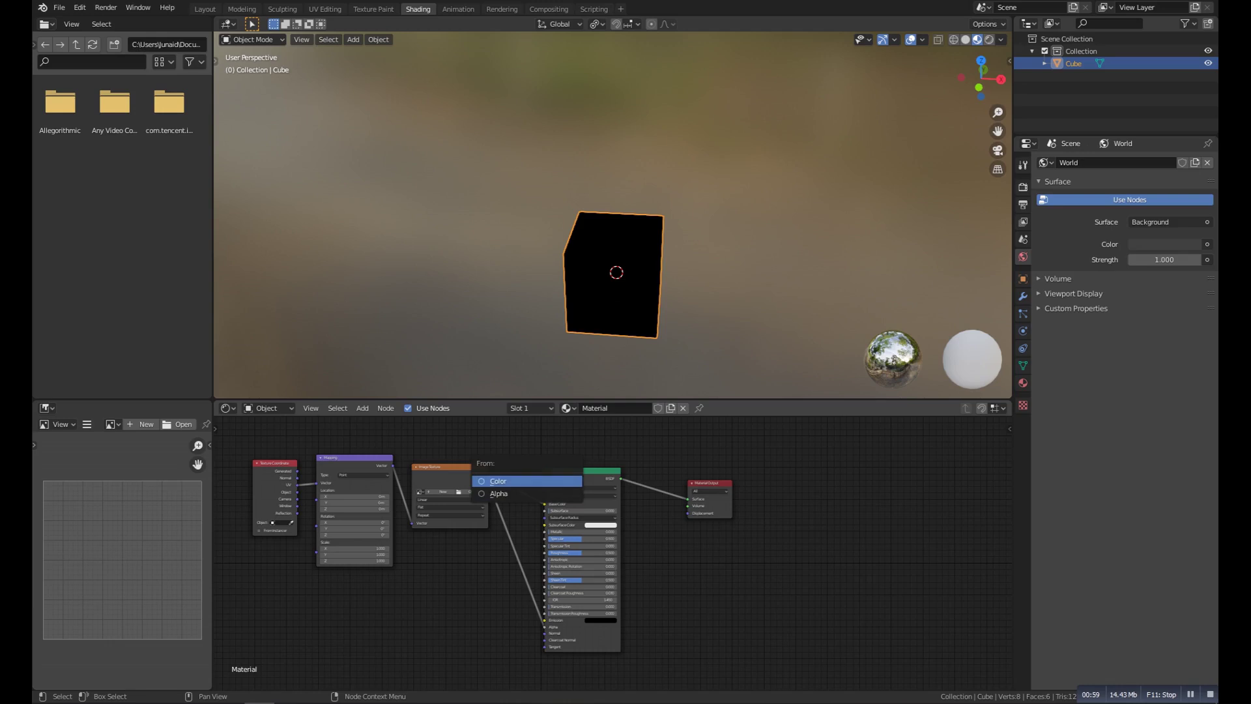
click(498, 481)
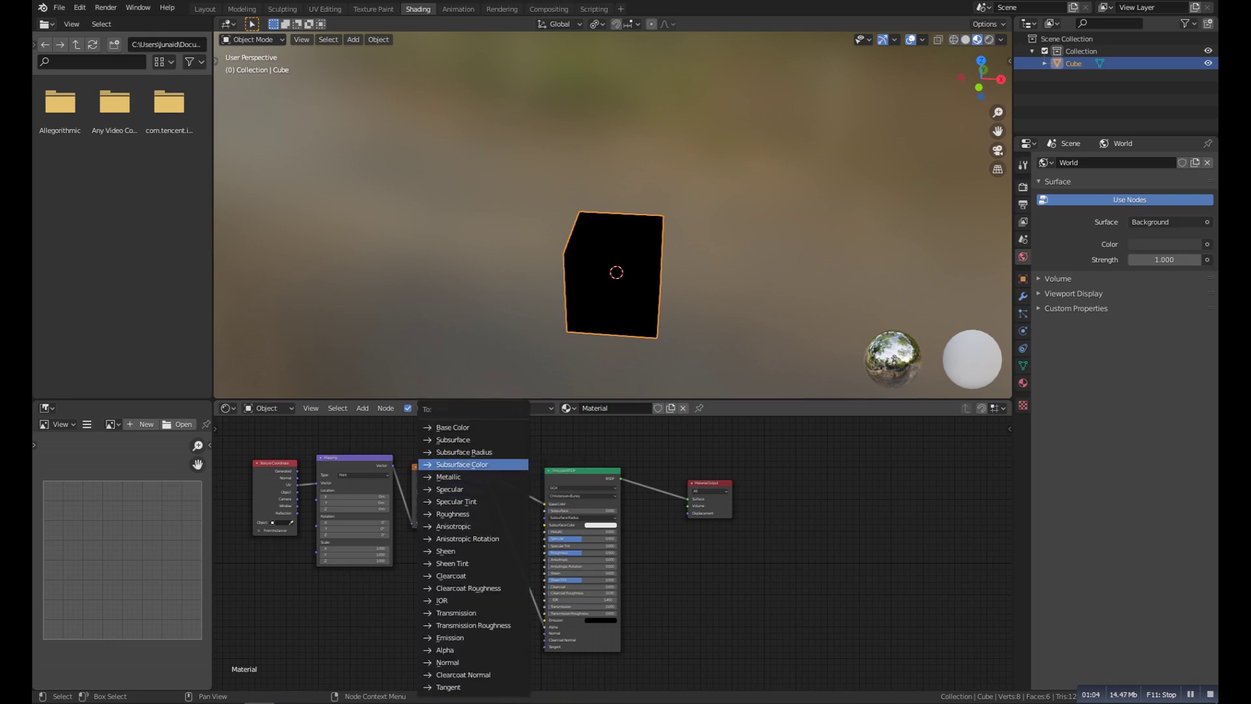
click(498, 476)
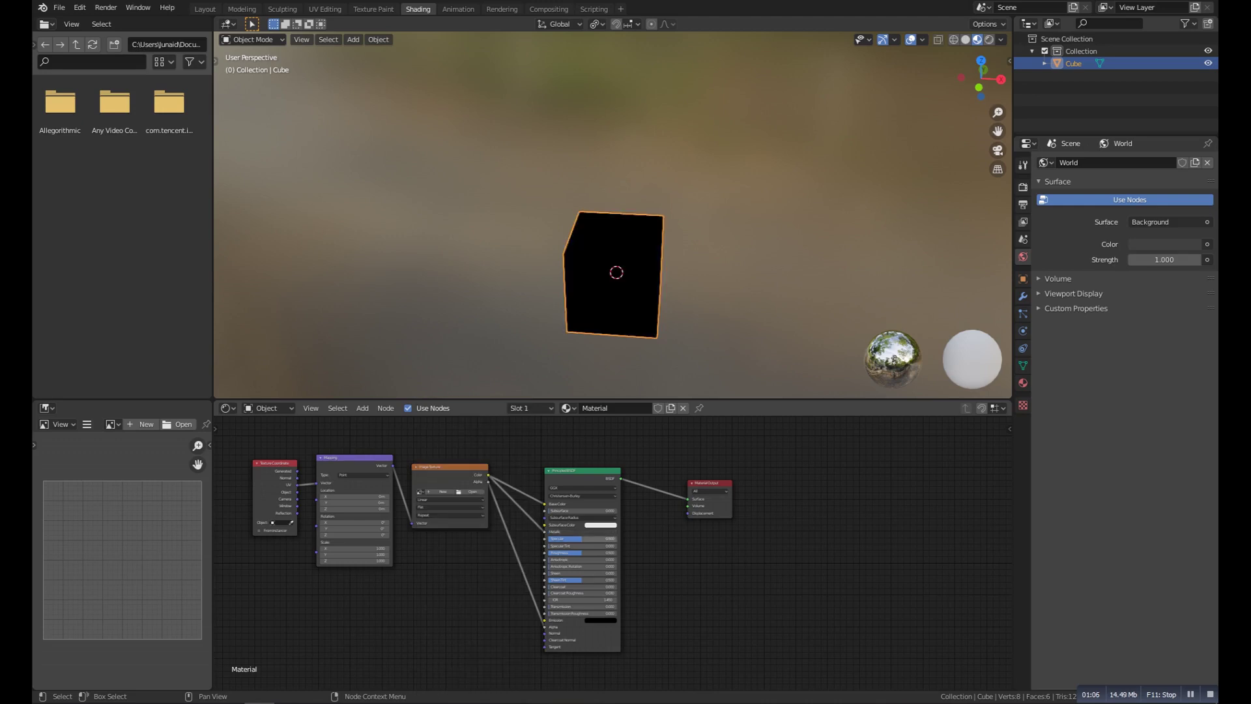
Examine the Archipack architectural objects offered among the meshes that can be added.
middle_drag(580, 300, 631, 272)
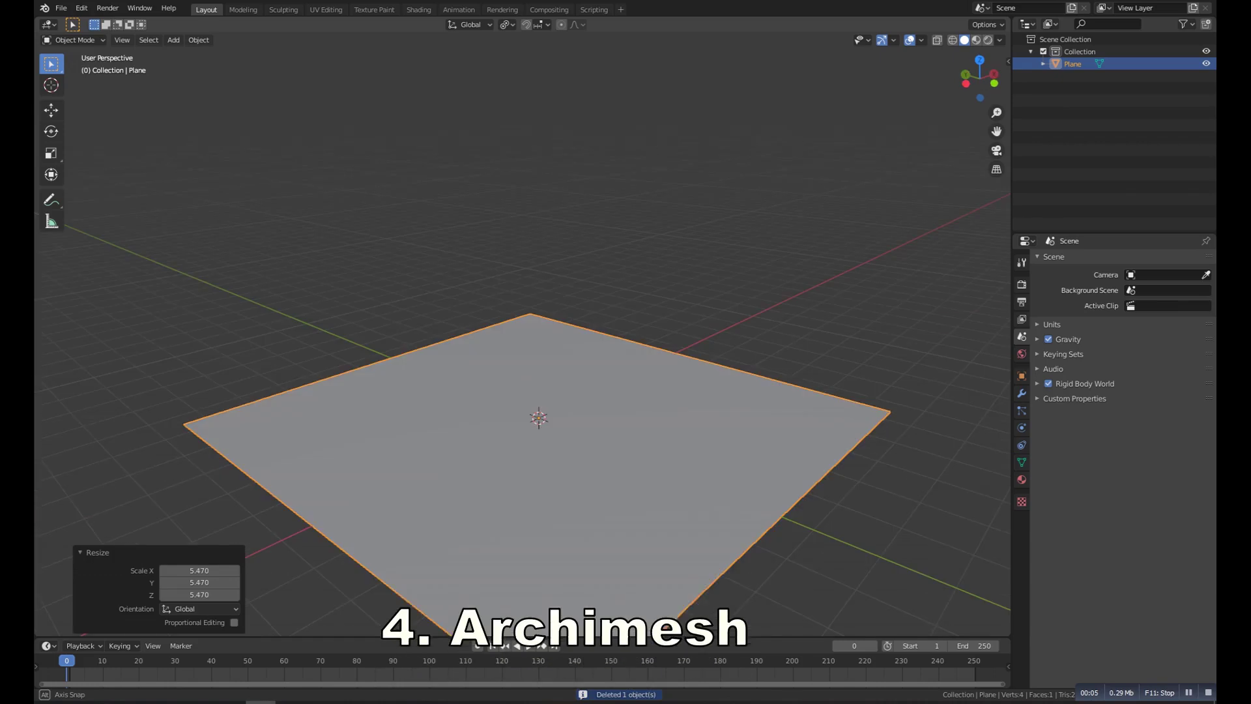
key(shift+a)
key(Escape)
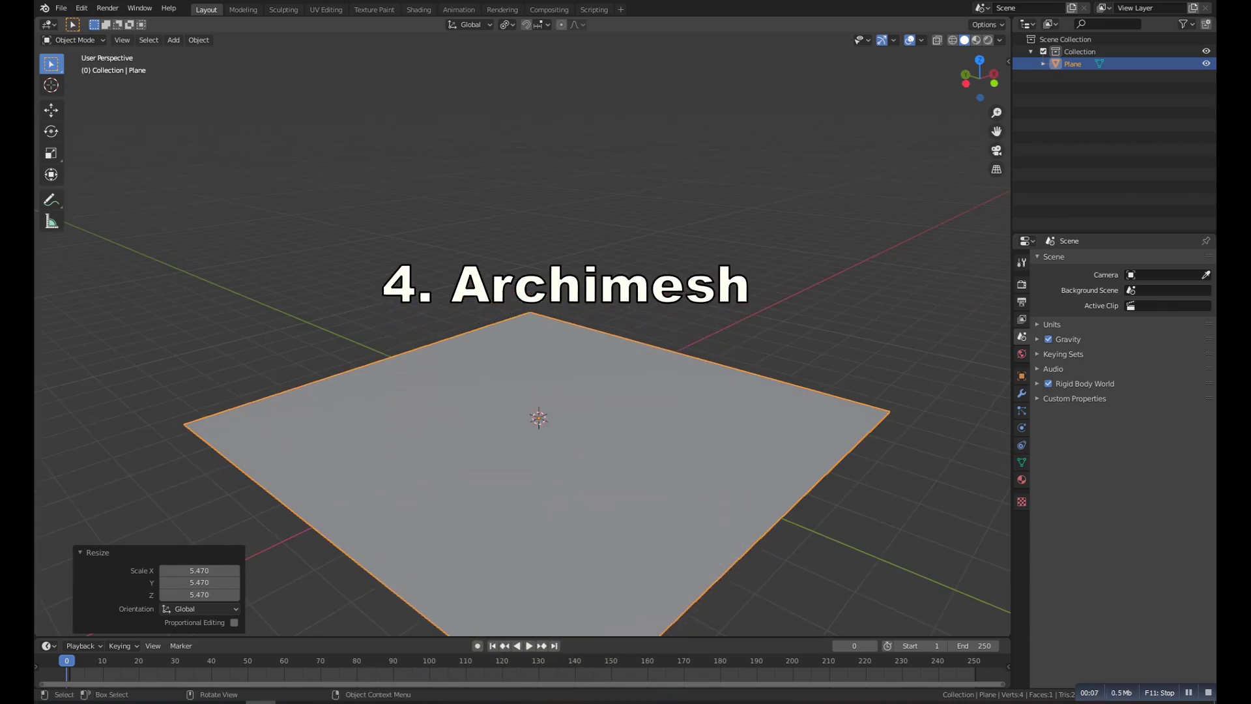
scroll(535, 404, down, 1)
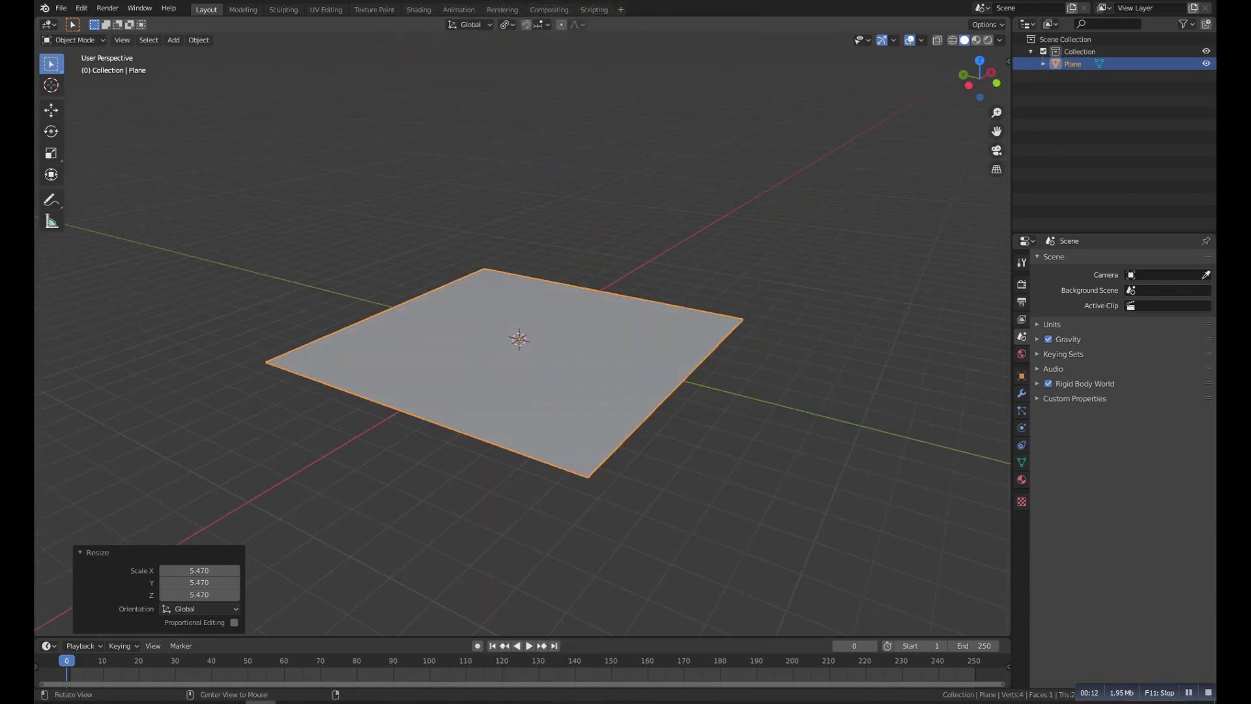
key(shift+a)
mouse_move(515, 236)
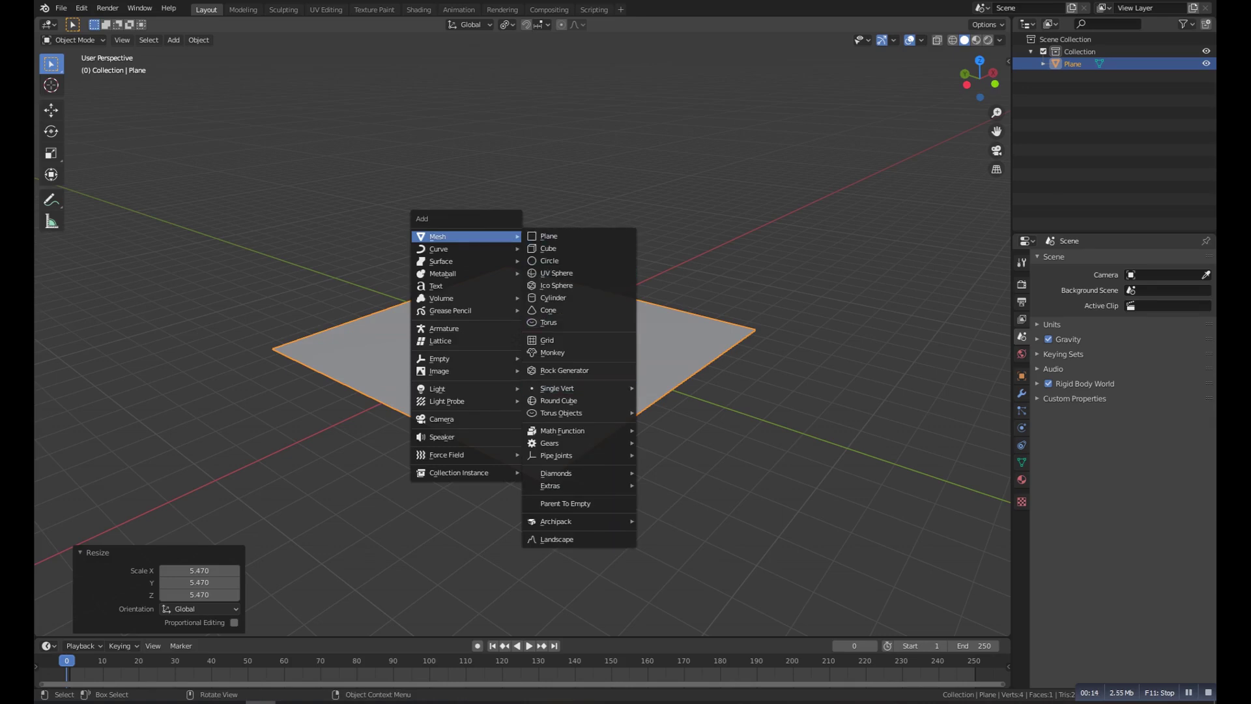
mouse_move(580, 521)
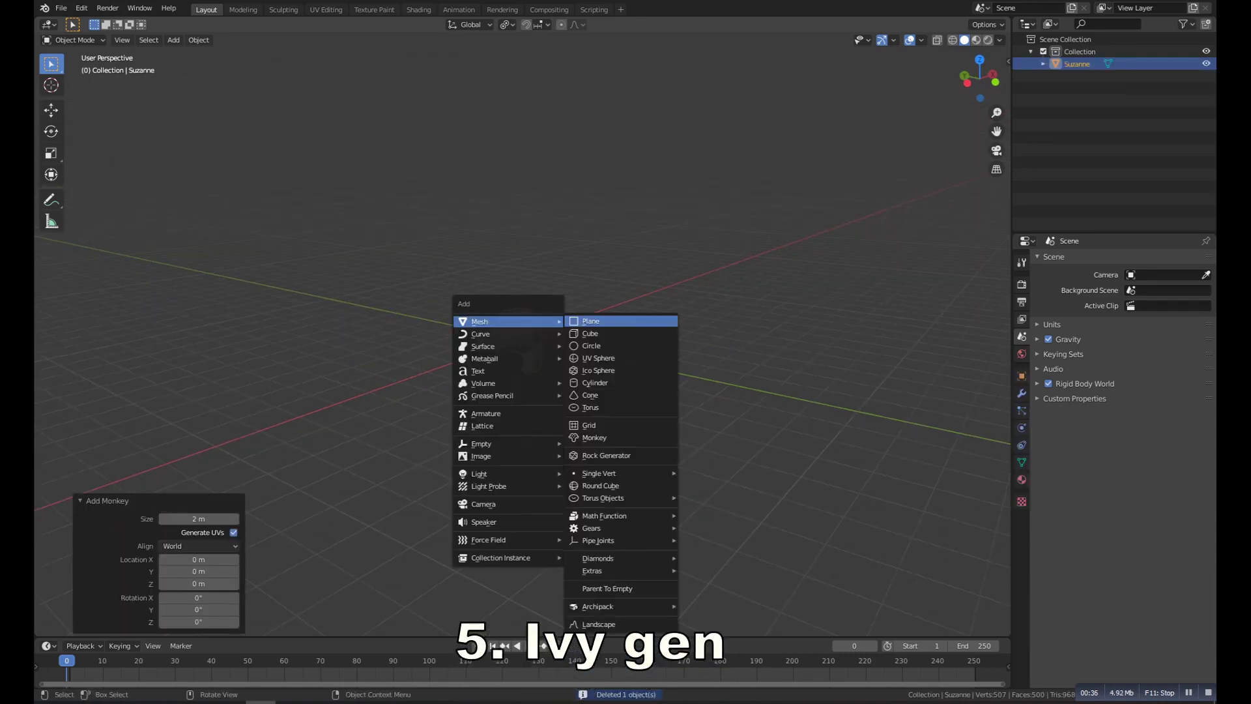
Add a plane scaled by about 3.71 and raise the monkey head about 2.38 m above it along Z.
key(s)
key(Return)
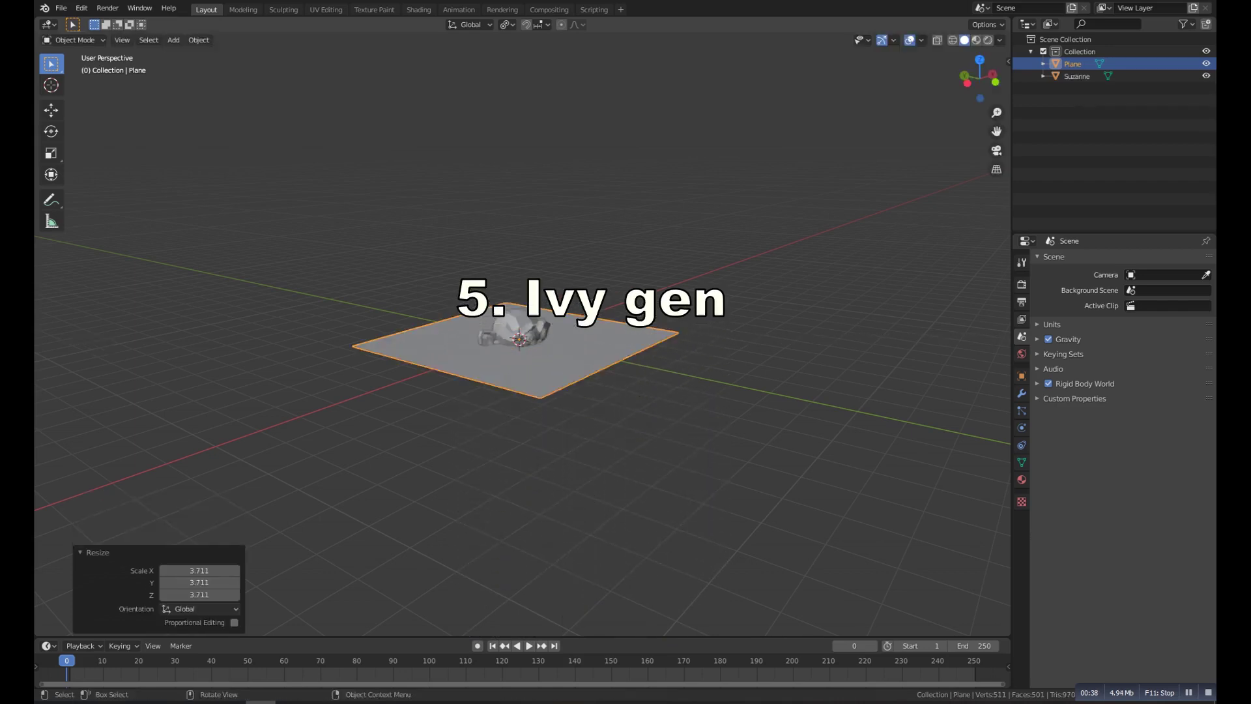
click(517, 324)
key(g)
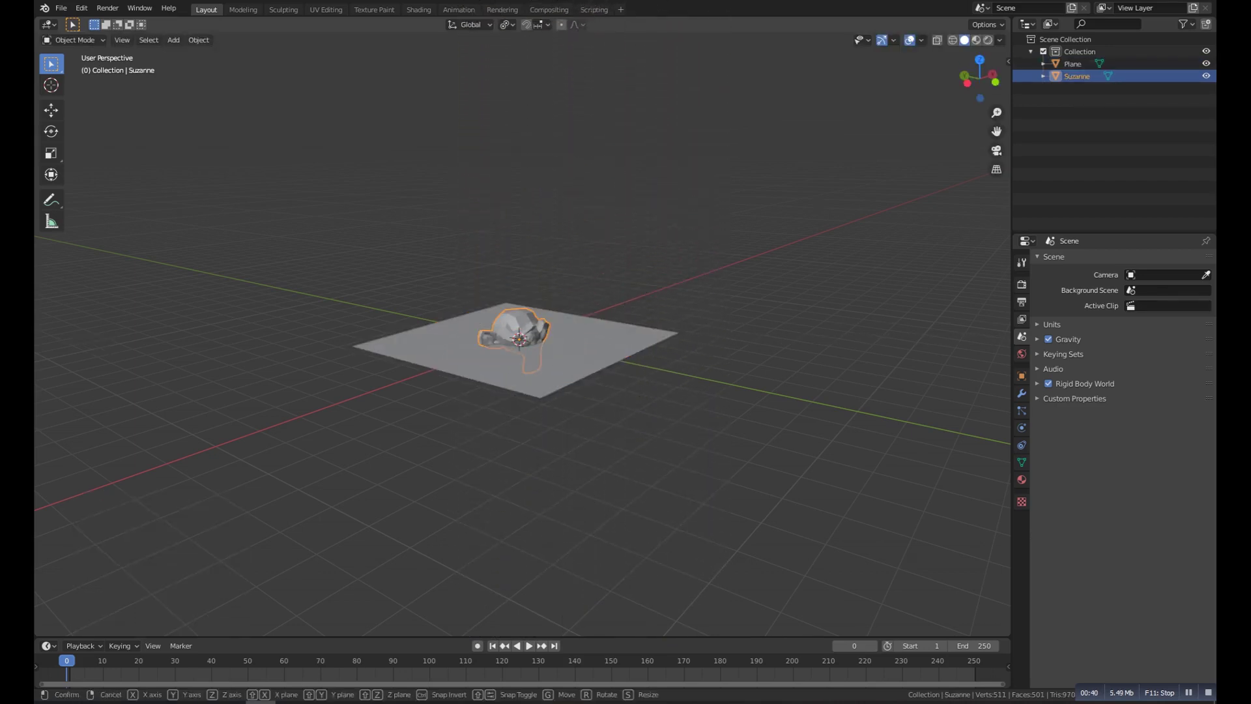
key(z)
key(Return)
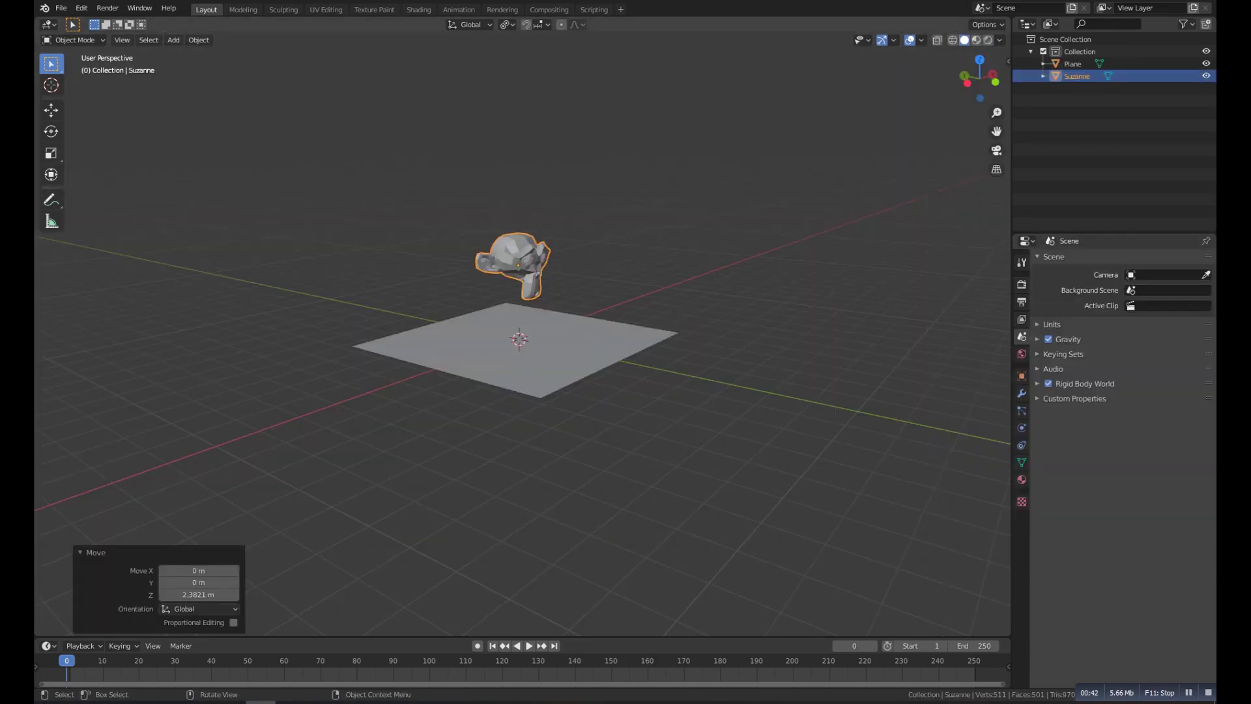
Generate a new ivy for the selected monkey head with the Ivy Generator's default settings.
key(n)
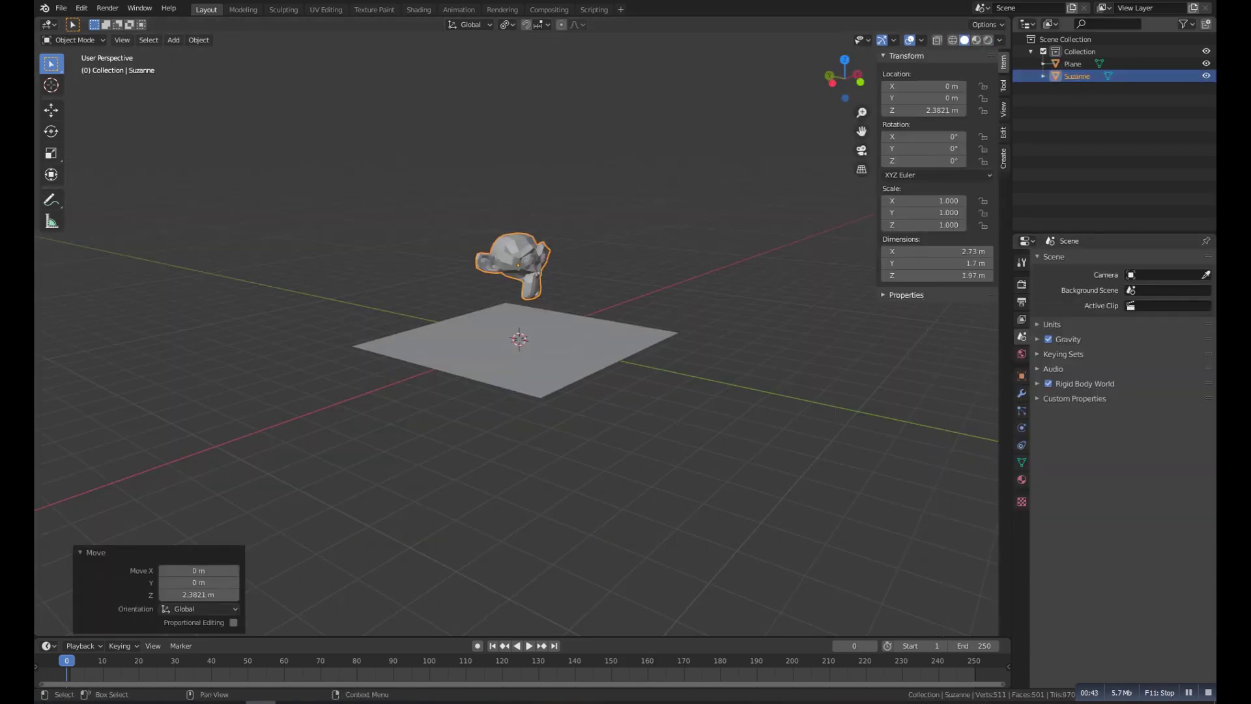
click(1004, 159)
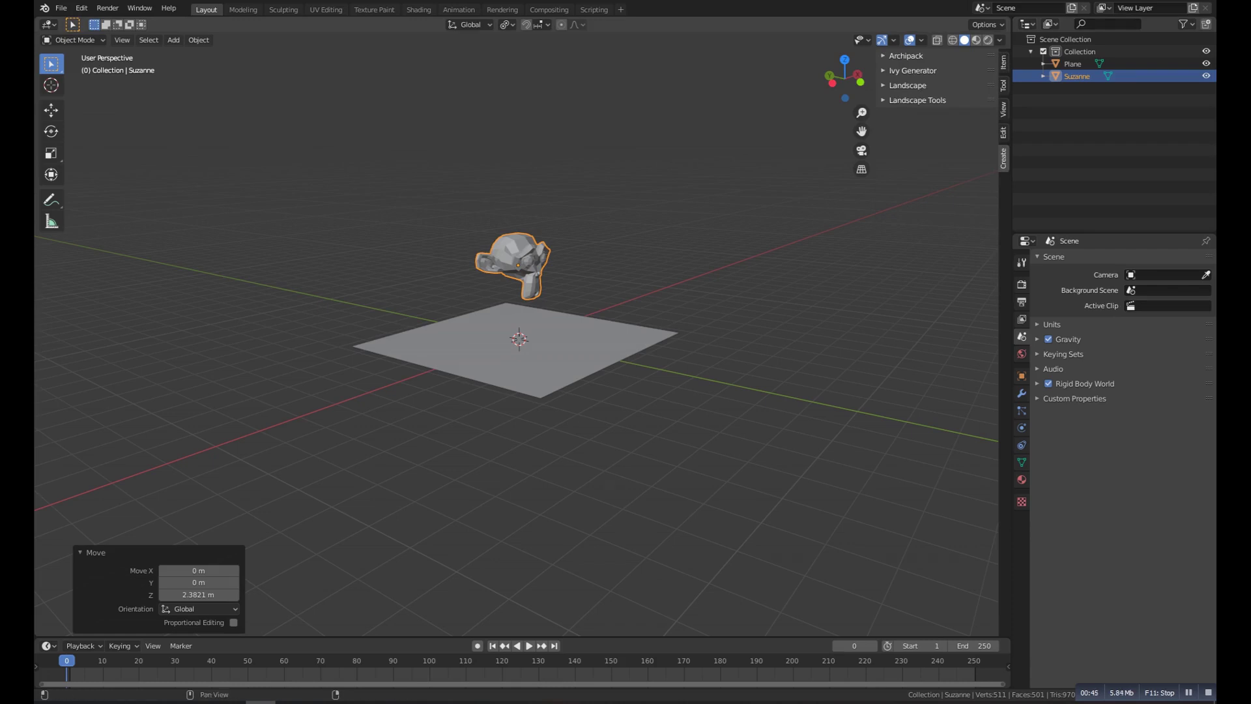
click(913, 70)
click(942, 88)
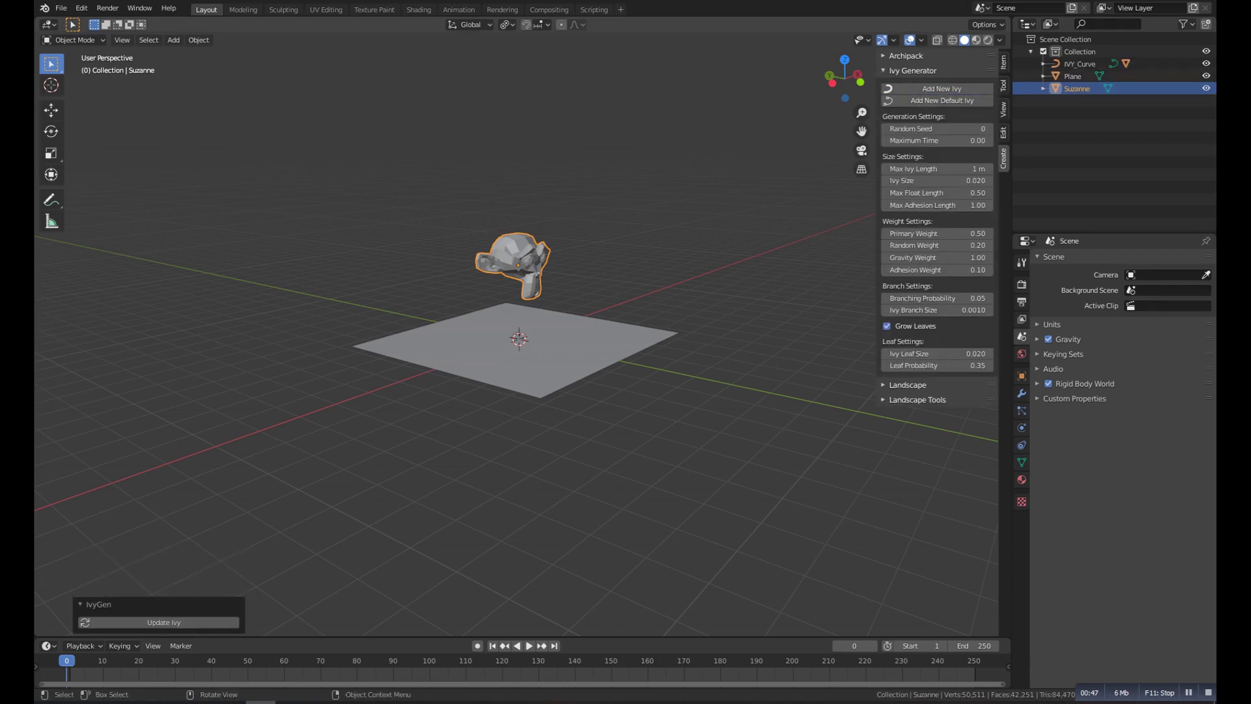
Raise the generated ivy leaves along Z from the ground plane to the monkey head and rescale them.
middle_drag(586, 326, 540, 329)
scroll(547, 340, up, 5)
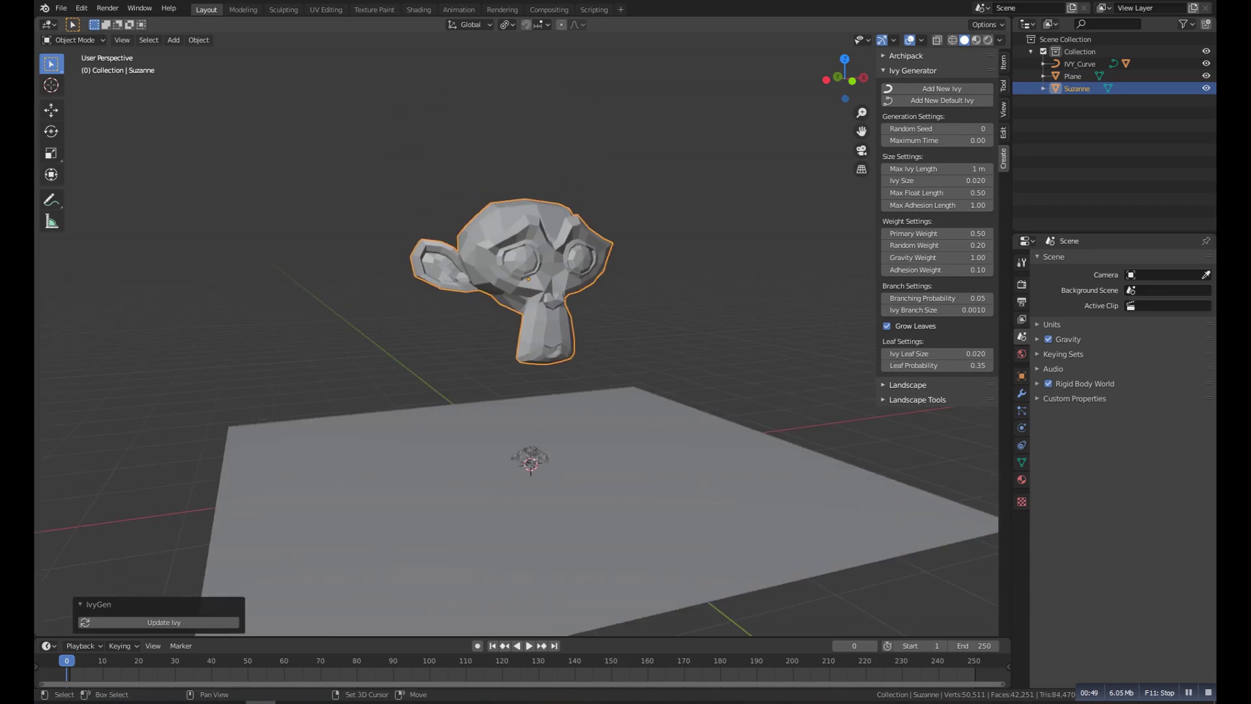
click(530, 458)
click(531, 458)
key(g)
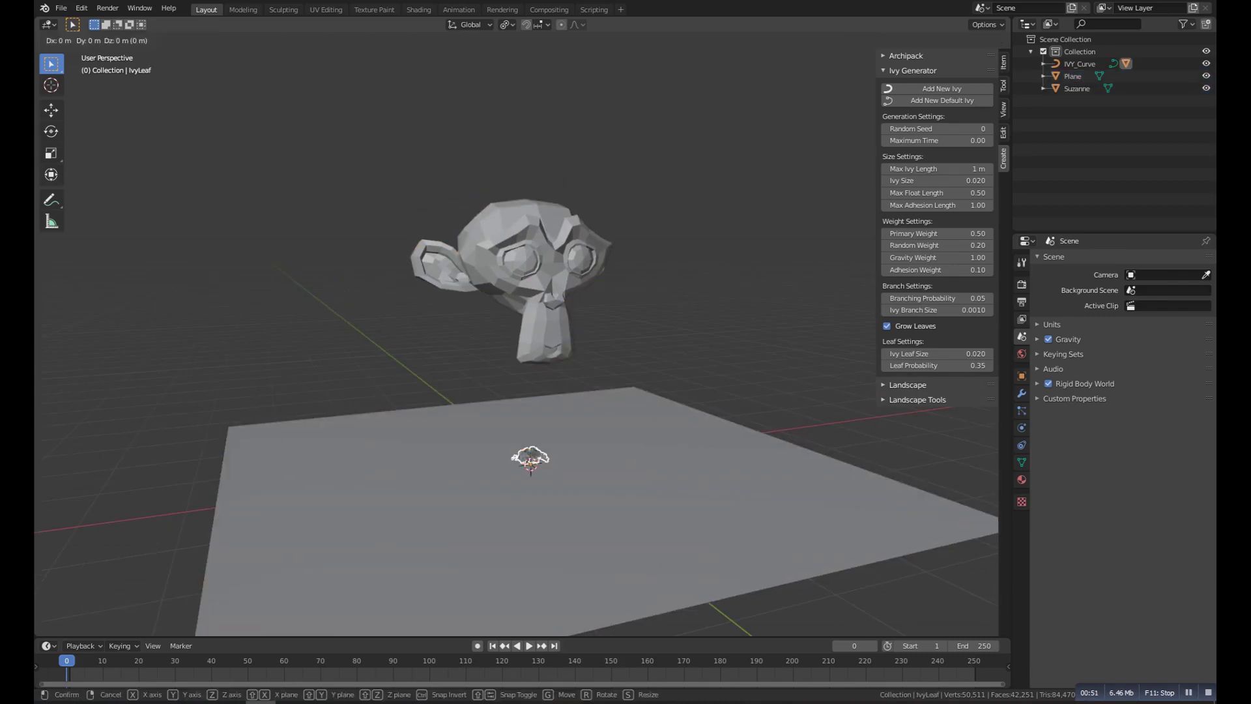
key(z)
click(535, 207)
middle_drag(536, 208, 549, 301)
key(s)
click(636, 330)
middle_drag(636, 330, 636, 331)
middle_drag(652, 391, 652, 306)
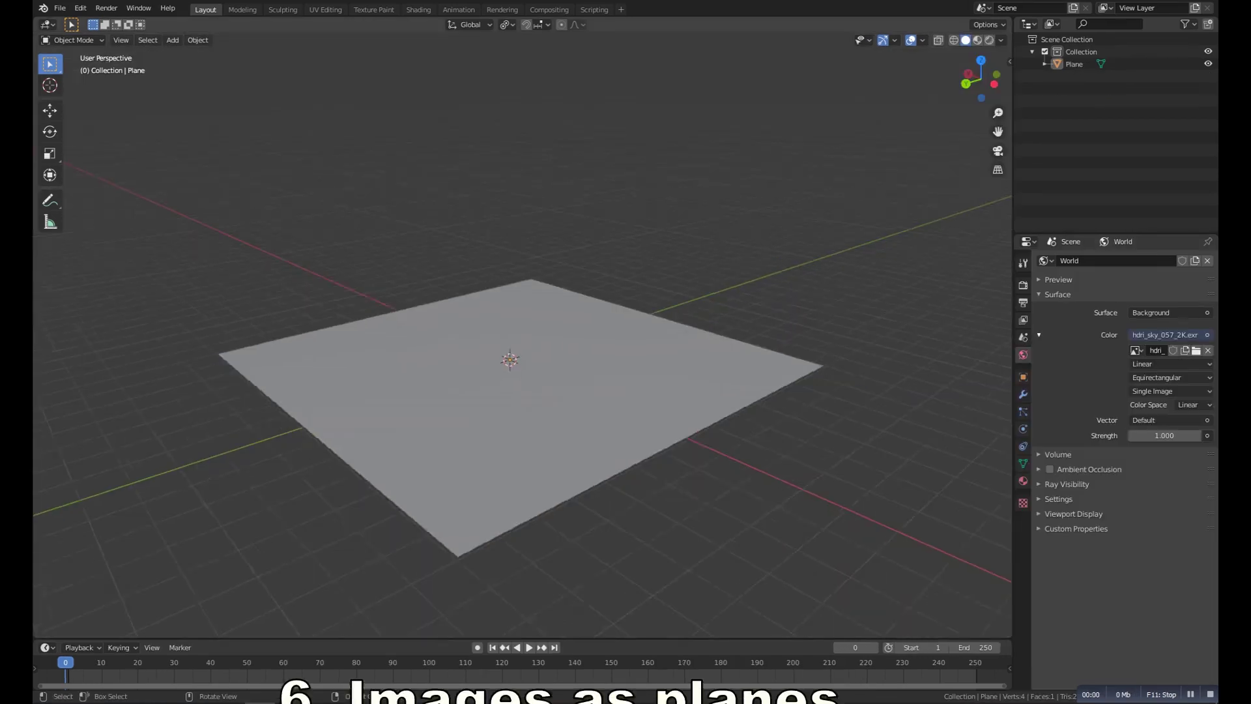
scroll(522, 339, down, 3)
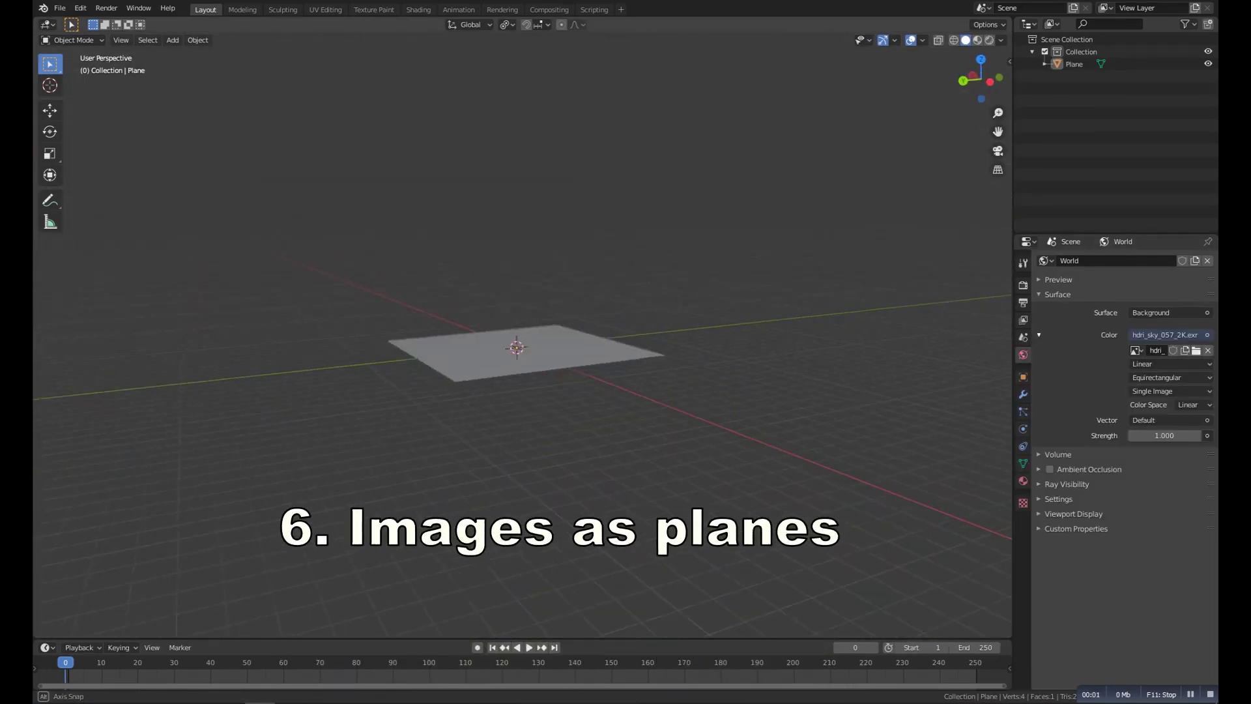
scroll(521, 339, up, 5)
scroll(521, 352, up, 1)
mouse_move(522, 365)
alt+mouse_down()
mouse_move(477, 325)
mouse_move(510, 355)
alt+mouse_up()
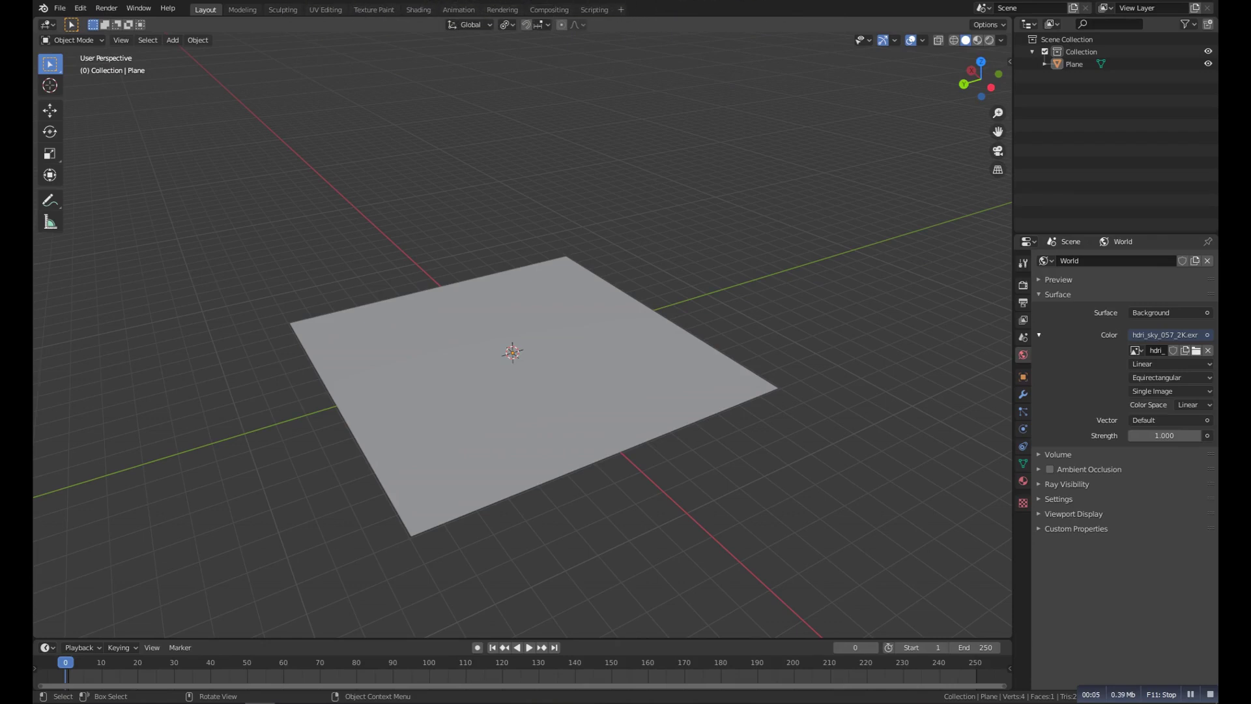
Import the image TexturesCom_Branches0038_1_masked_S from the Alpha images folder on drive D: using Images as Planes.
key(shift+a)
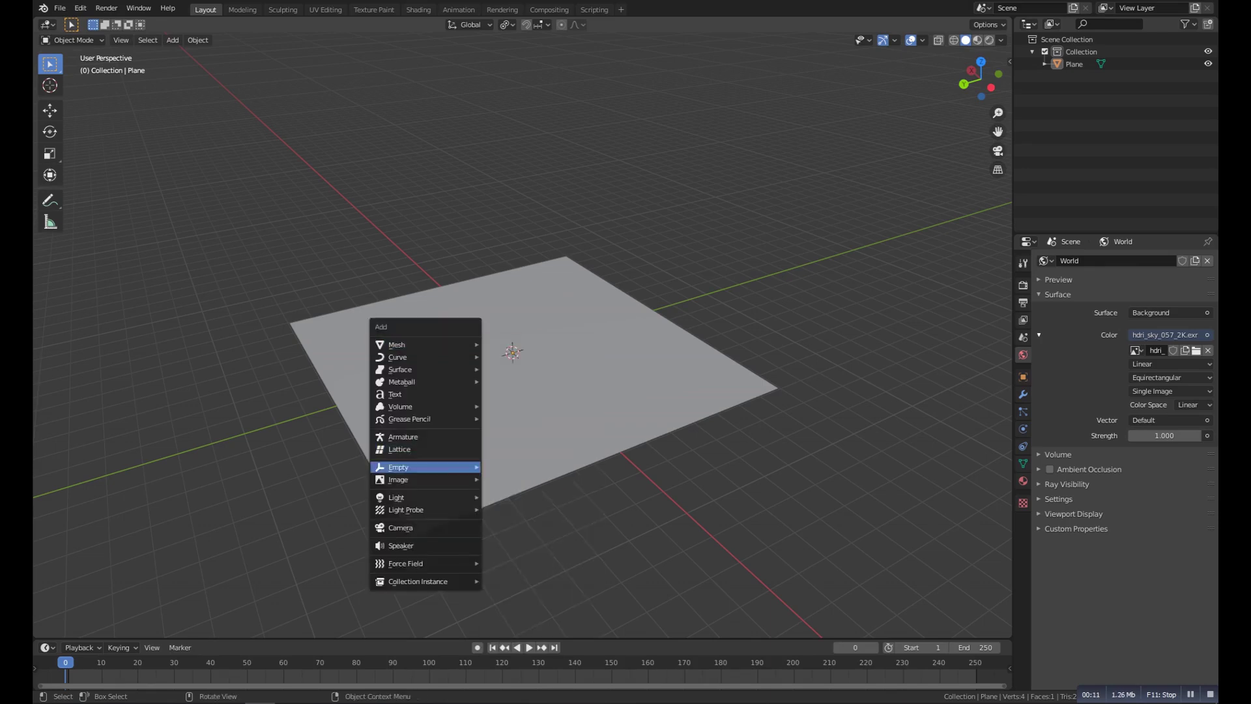
mouse_move(417, 480)
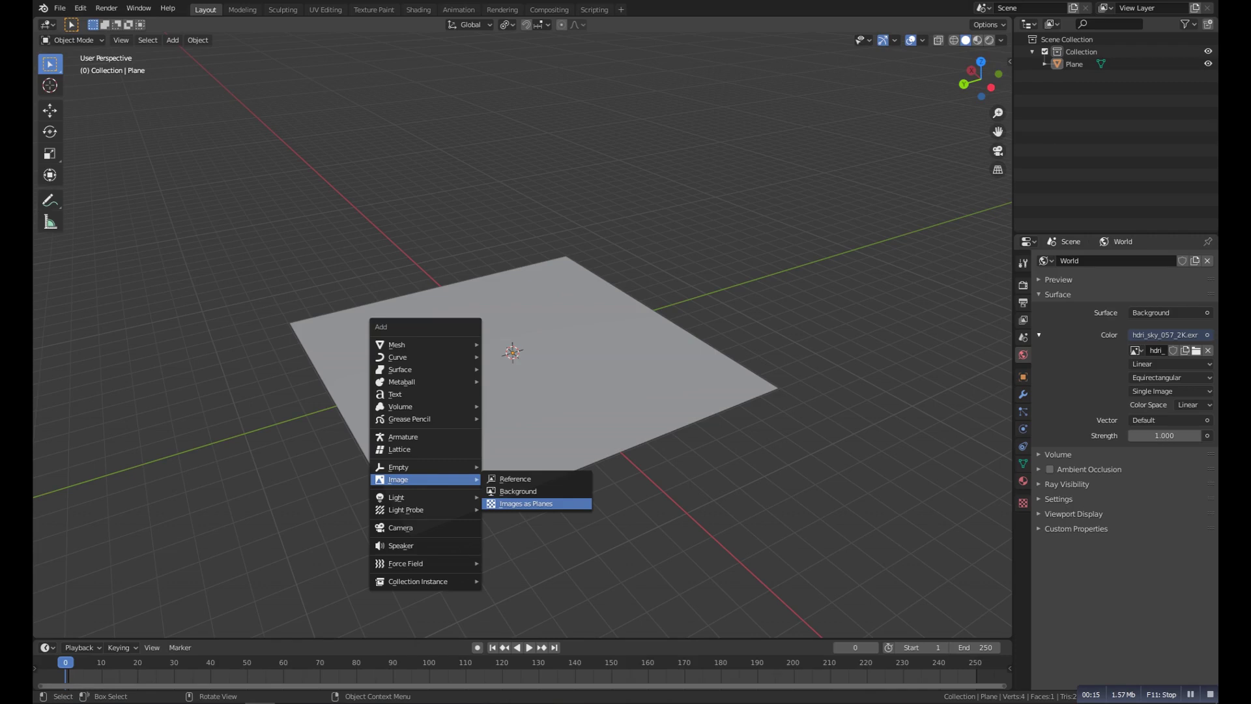
click(526, 504)
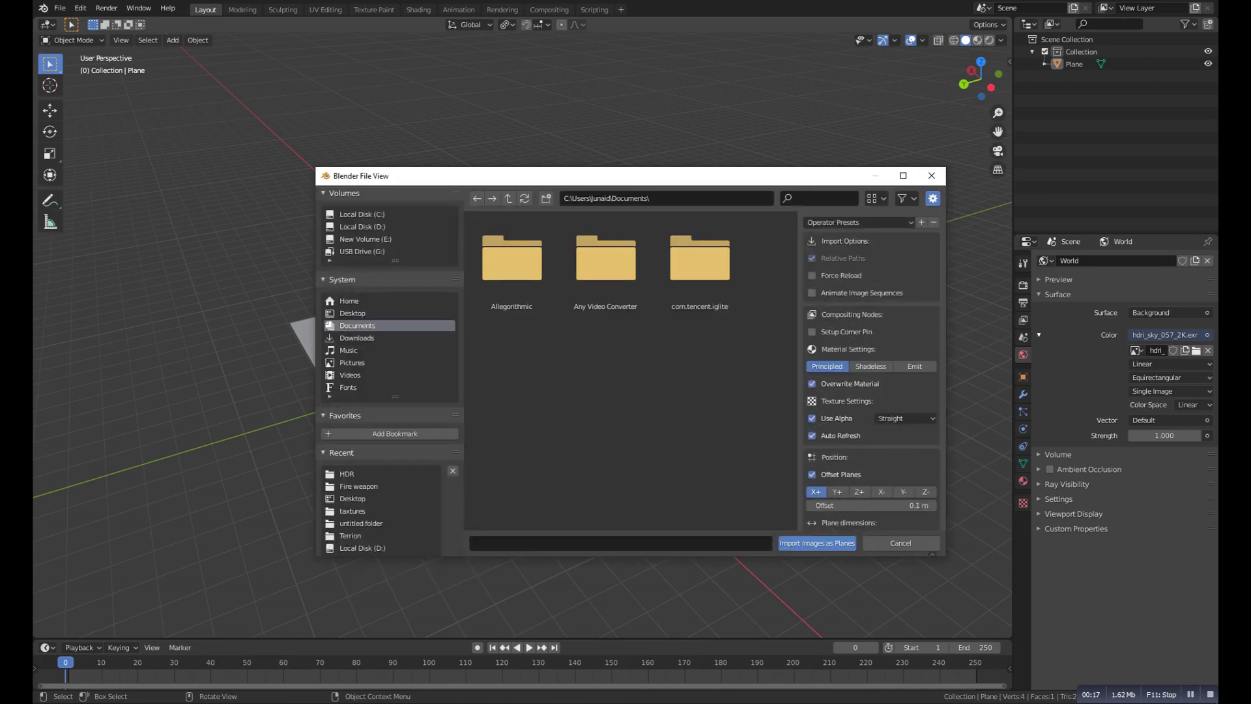
scroll(389, 372, down, 2)
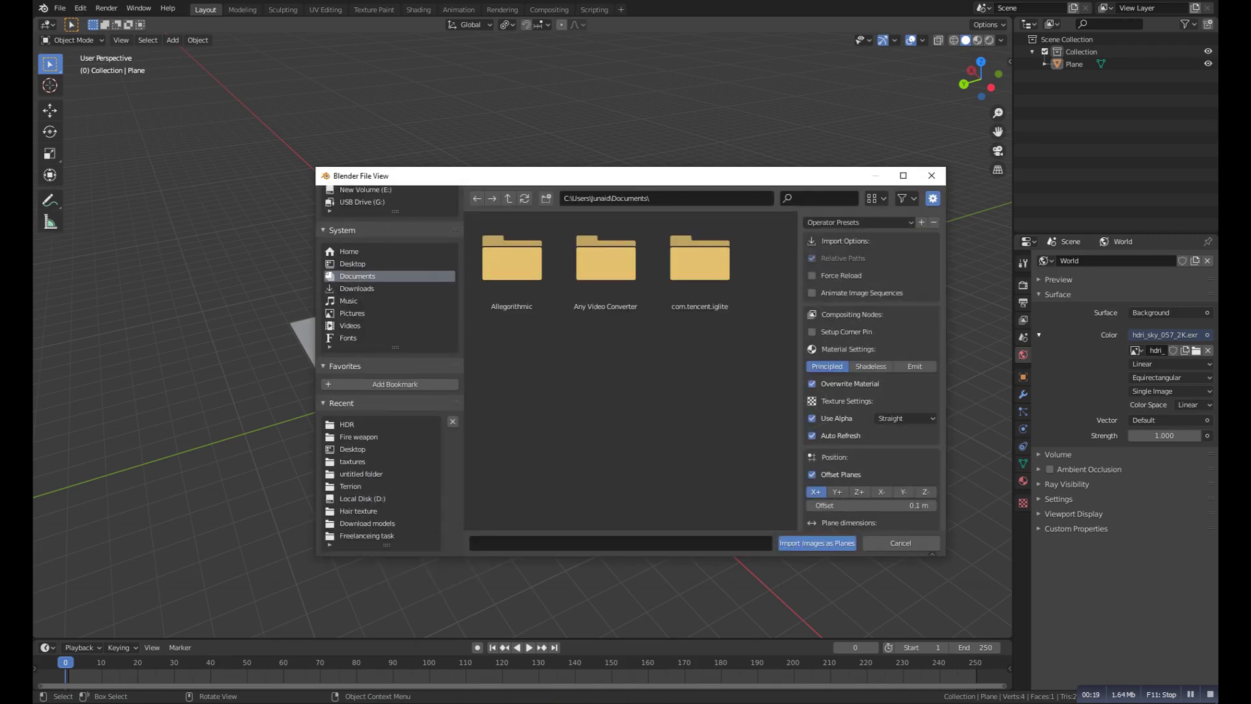
click(363, 499)
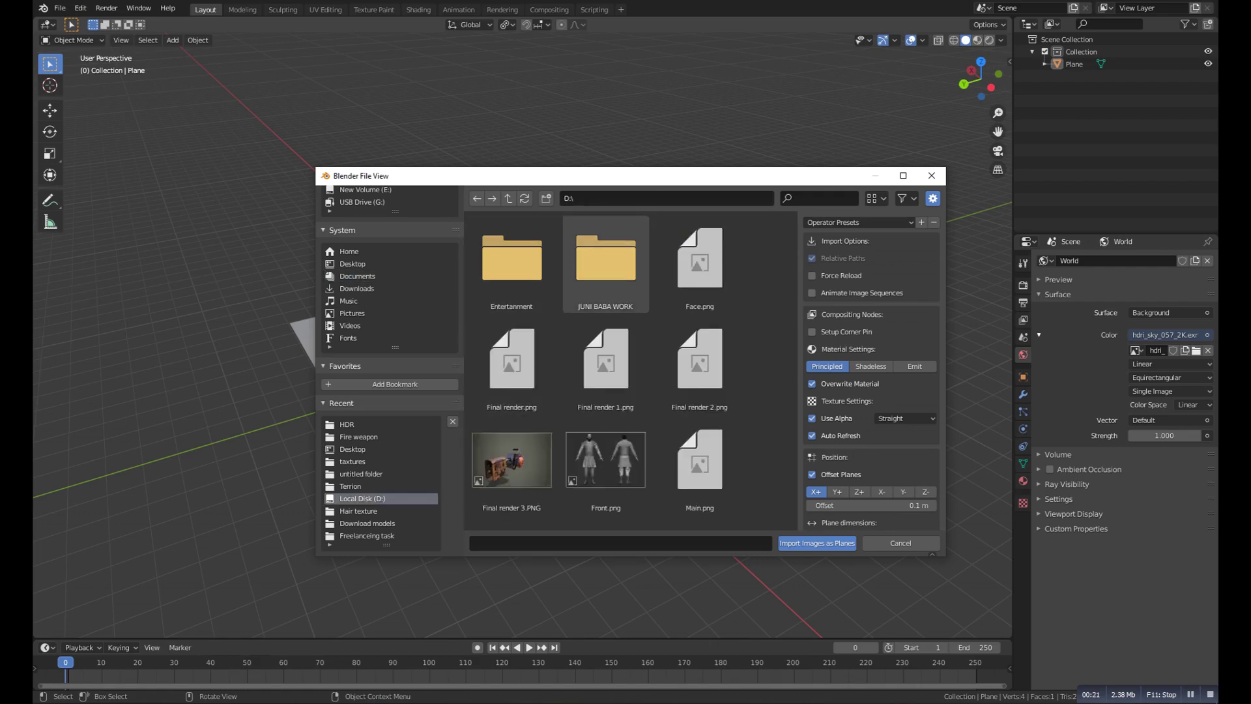
double_click(606, 260)
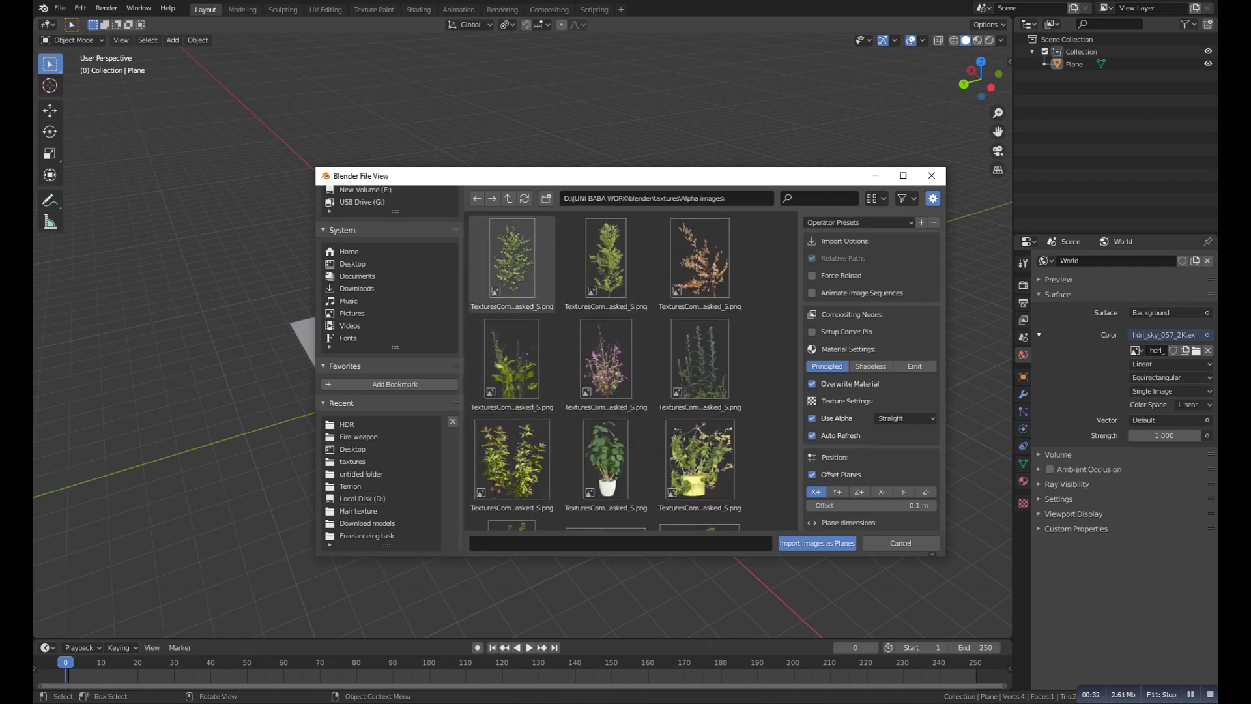
scroll(606, 372, down, 1)
double_click(512, 244)
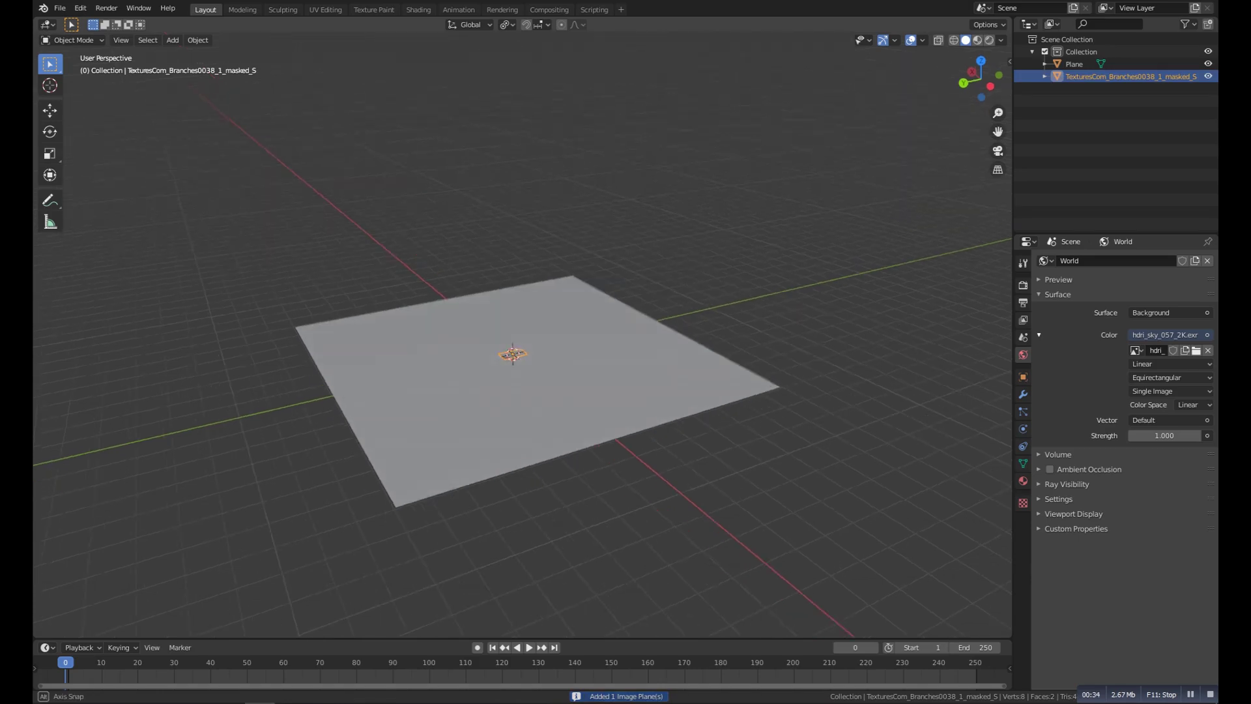
Rotate the branches image plane upright about the X axis and scale it by about 1.13.
scroll(570, 420, up, 5)
key(r)
text(x)
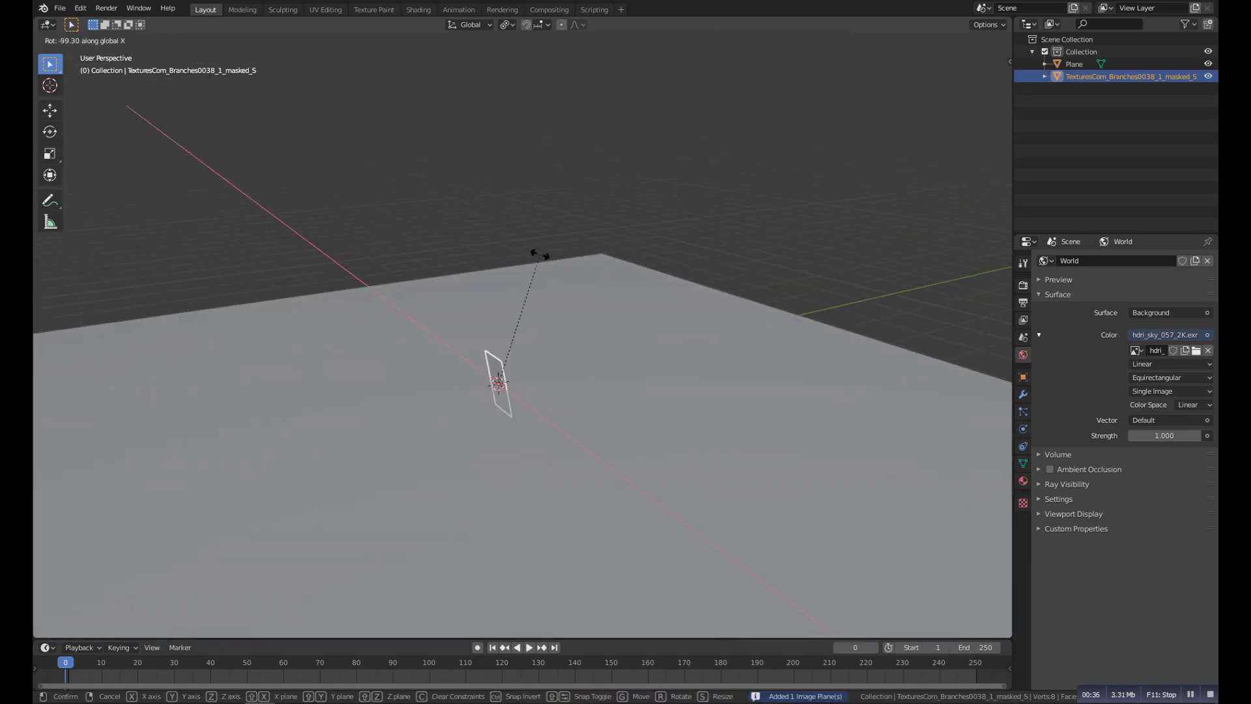
text(0)
key(Return)
key(s)
click(545, 265)
Raise the branches image plane along Z above the ground plane and switch the viewport to rendered shading.
key(g)
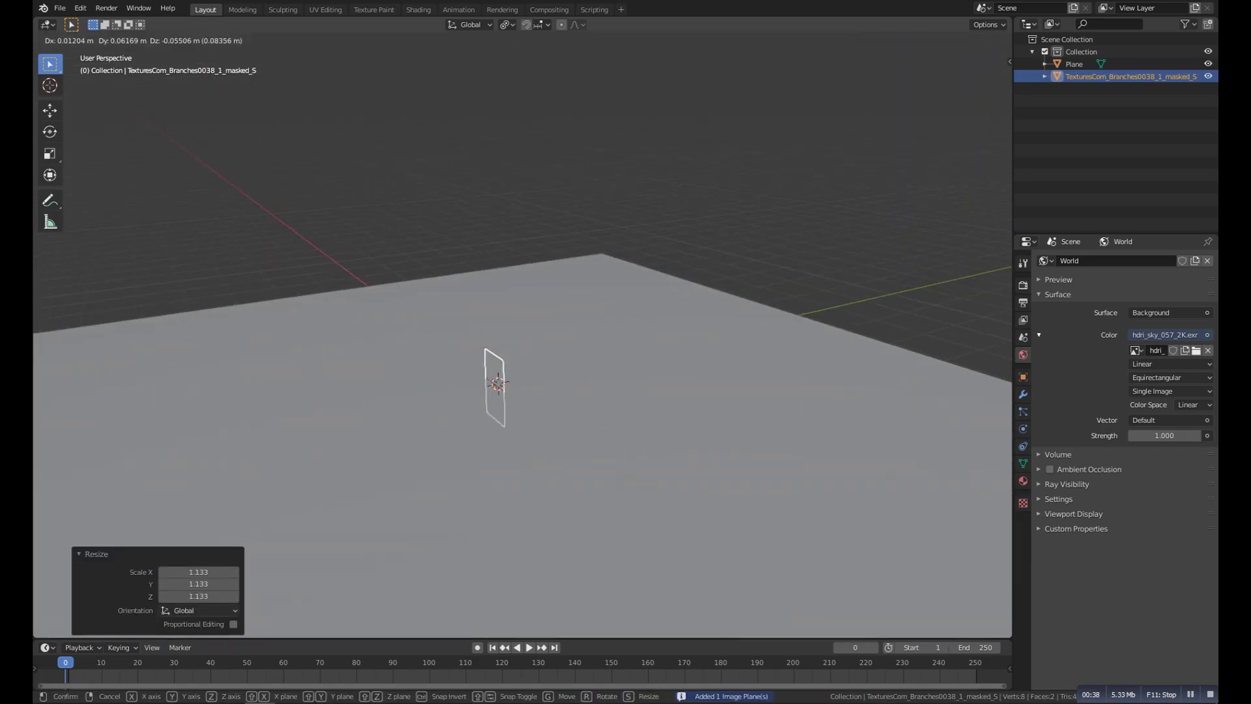
key(z)
click(545, 254)
mouse_move(545, 254)
alt+mouse_down()
mouse_move(626, 261)
mouse_move(720, 242)
alt+mouse_up()
key(shift+z)
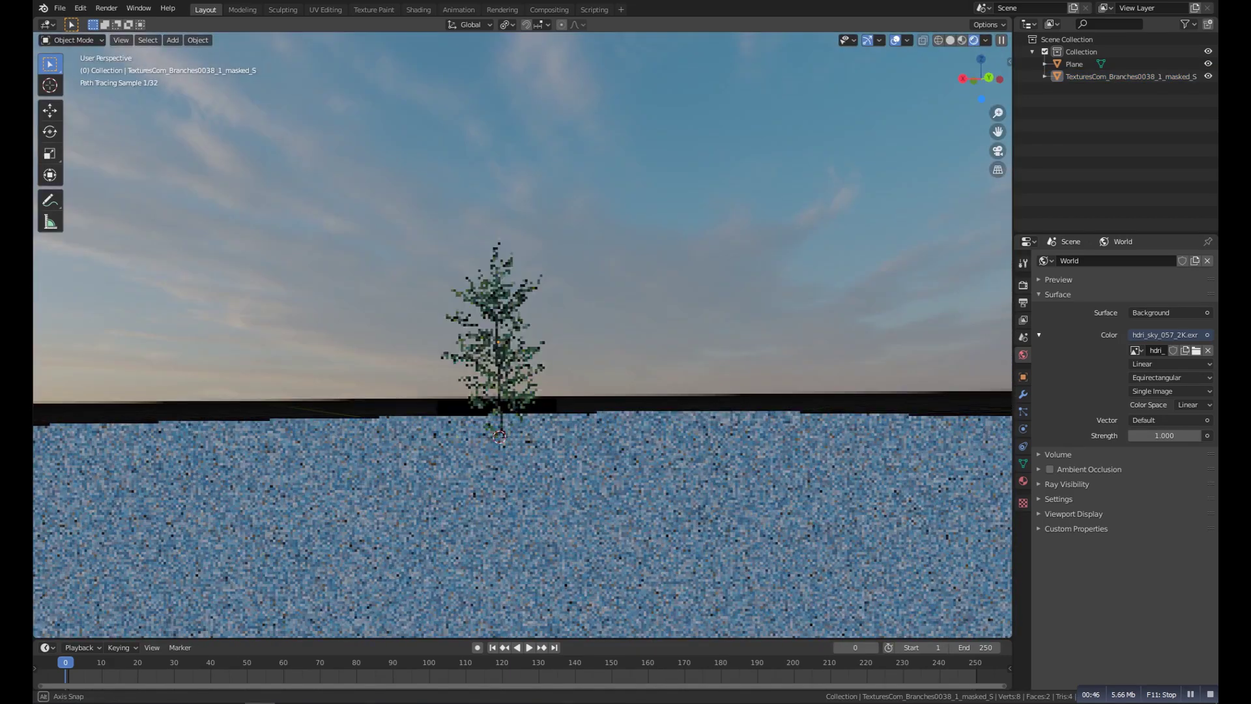
Duplicate the branches image plane and place the copy about 1 m beside the original.
key(shift+d)
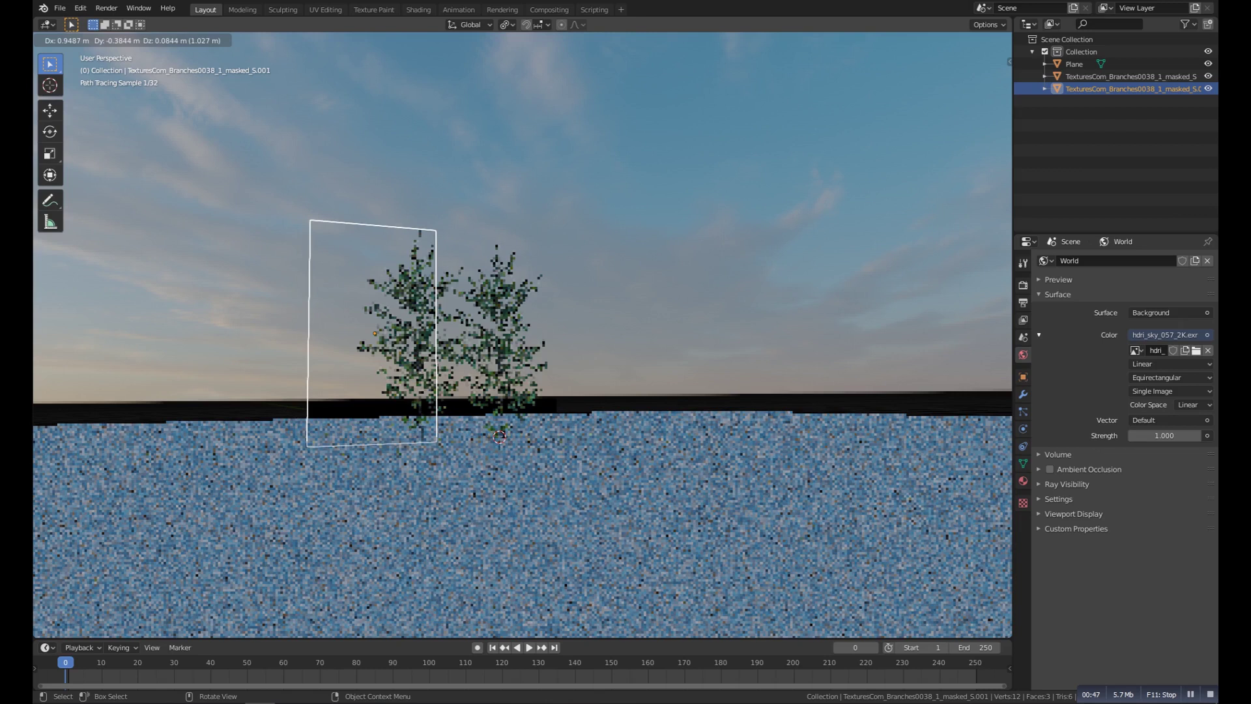
key(Return)
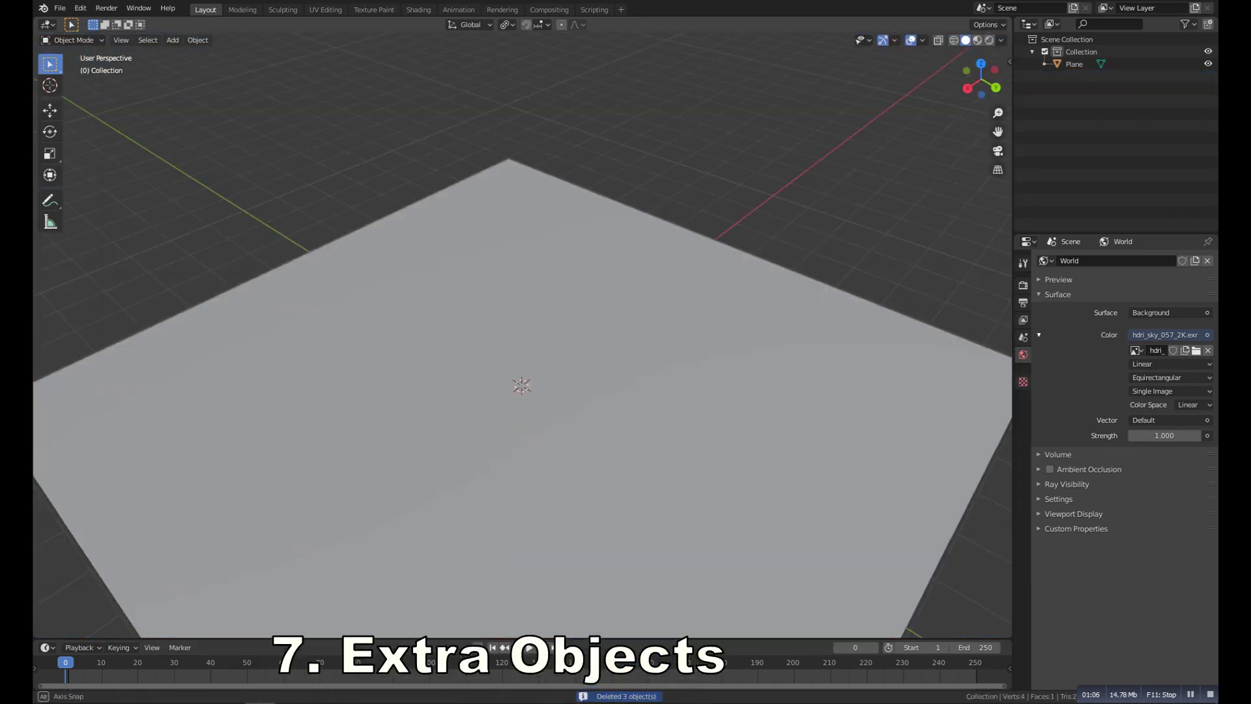
Browse the mesh types available for adding, down to the Extras group of the Extra Objects add-on.
key(shift+a)
mouse_move(495, 340)
mouse_move(466, 205)
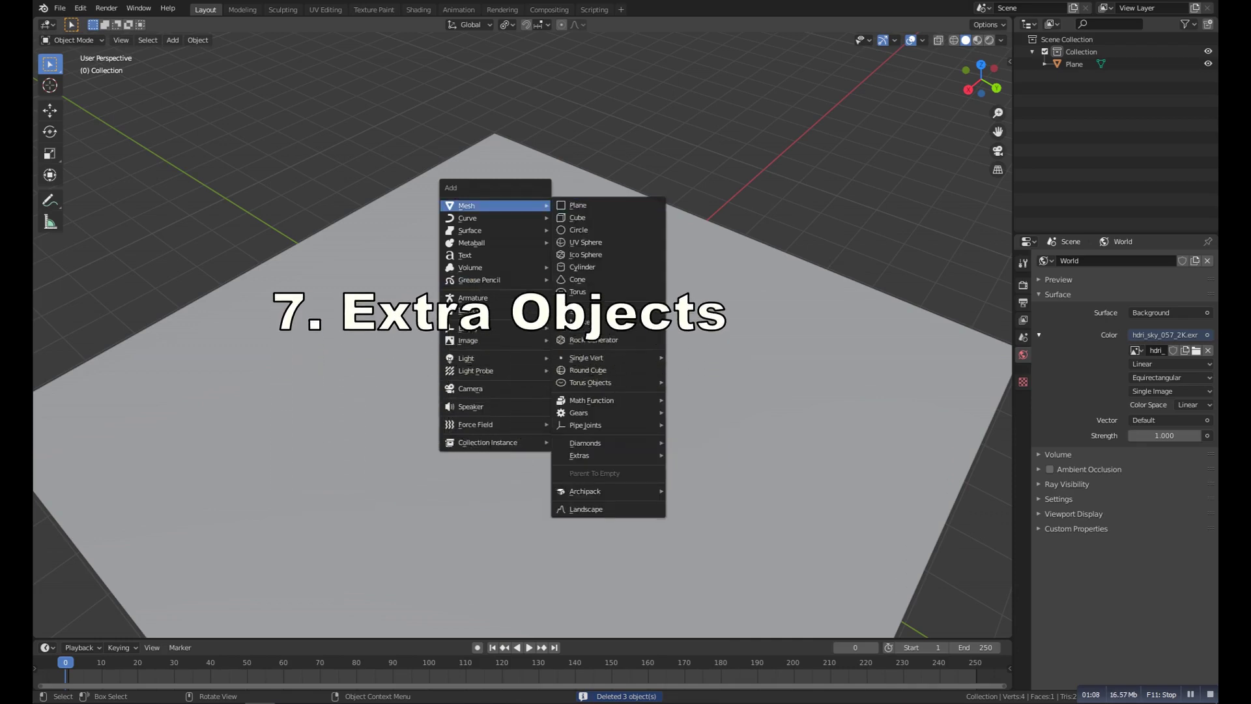
mouse_move(579, 455)
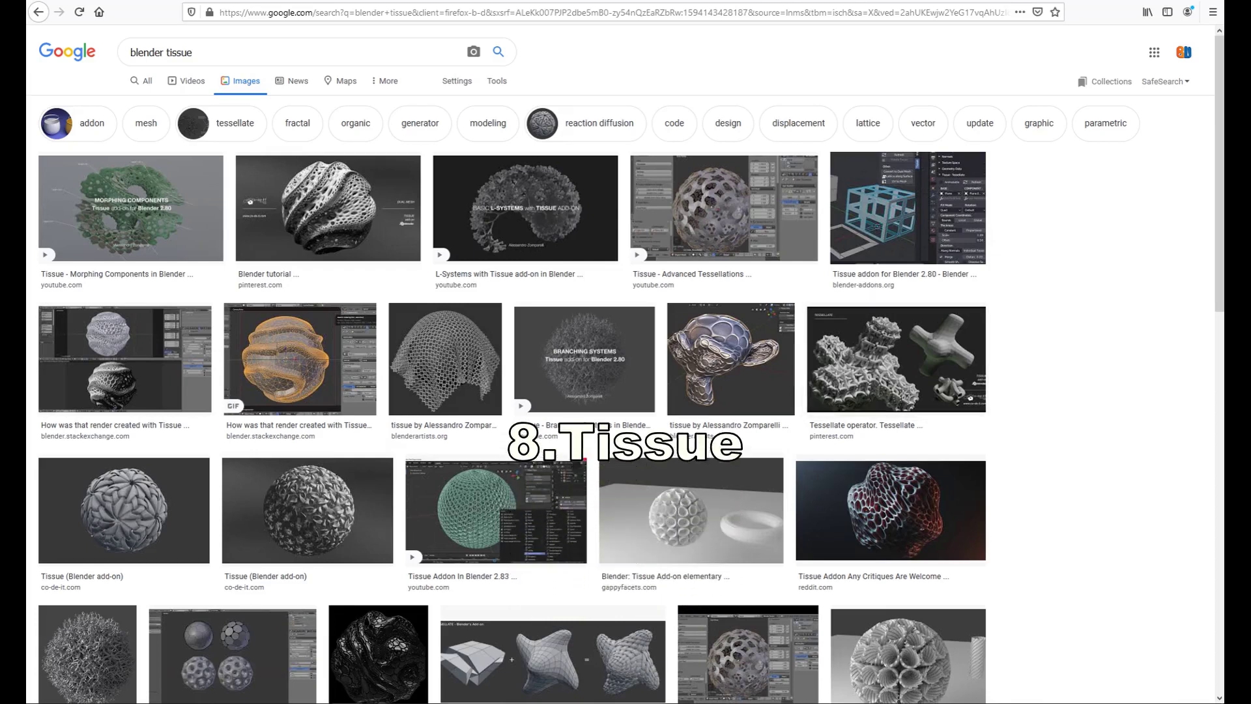
Look through the Google image results for "blender tissue" for examples of Tissue add-on models.
scroll(626, 365, down, 2)
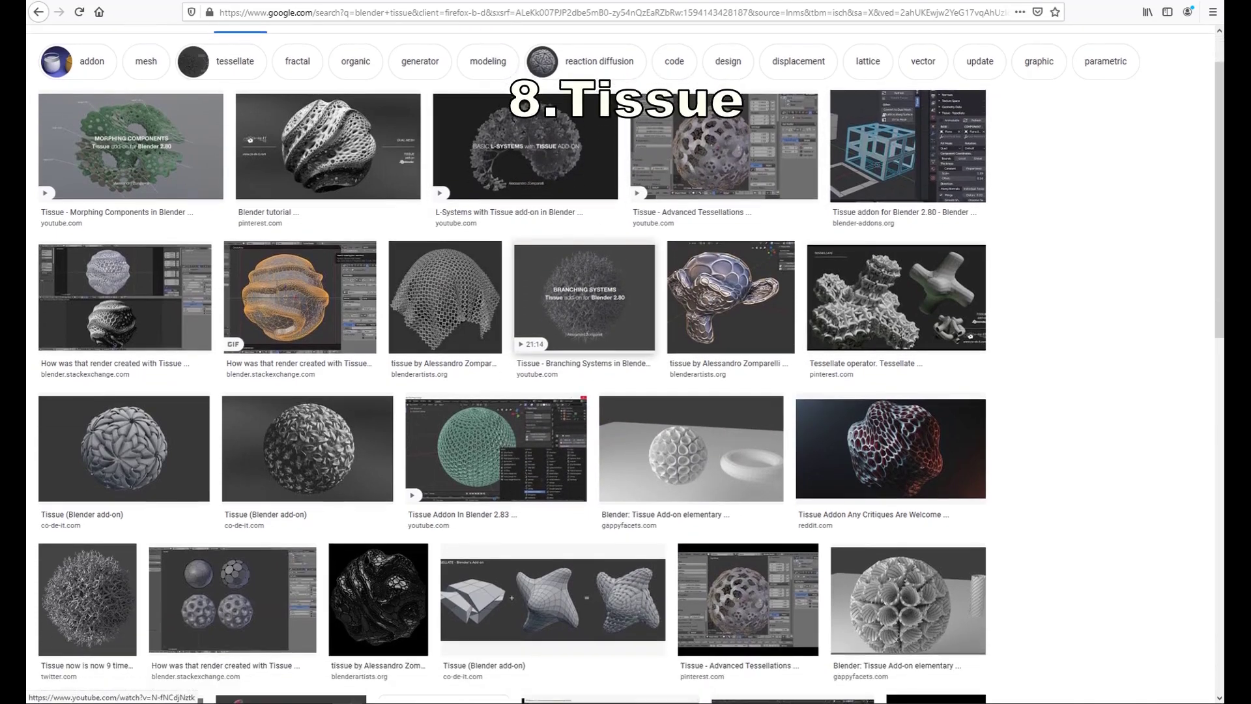
scroll(625, 365, down, 2)
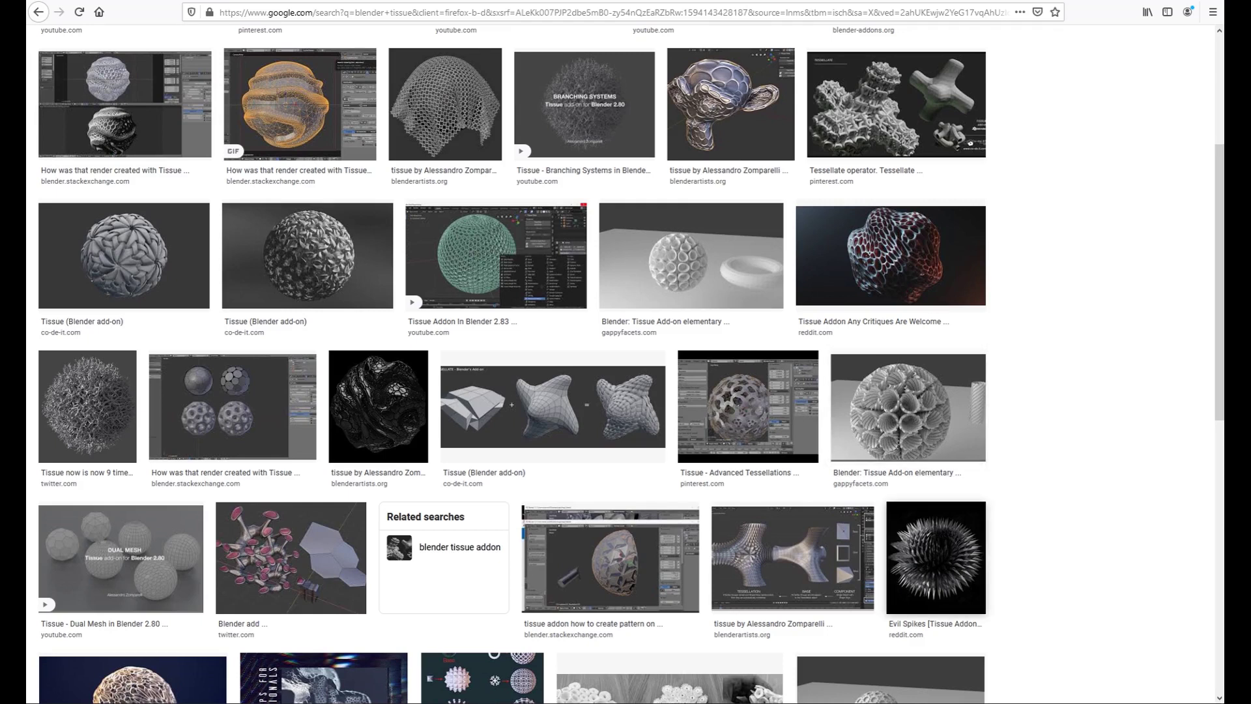
scroll(626, 365, down, 2)
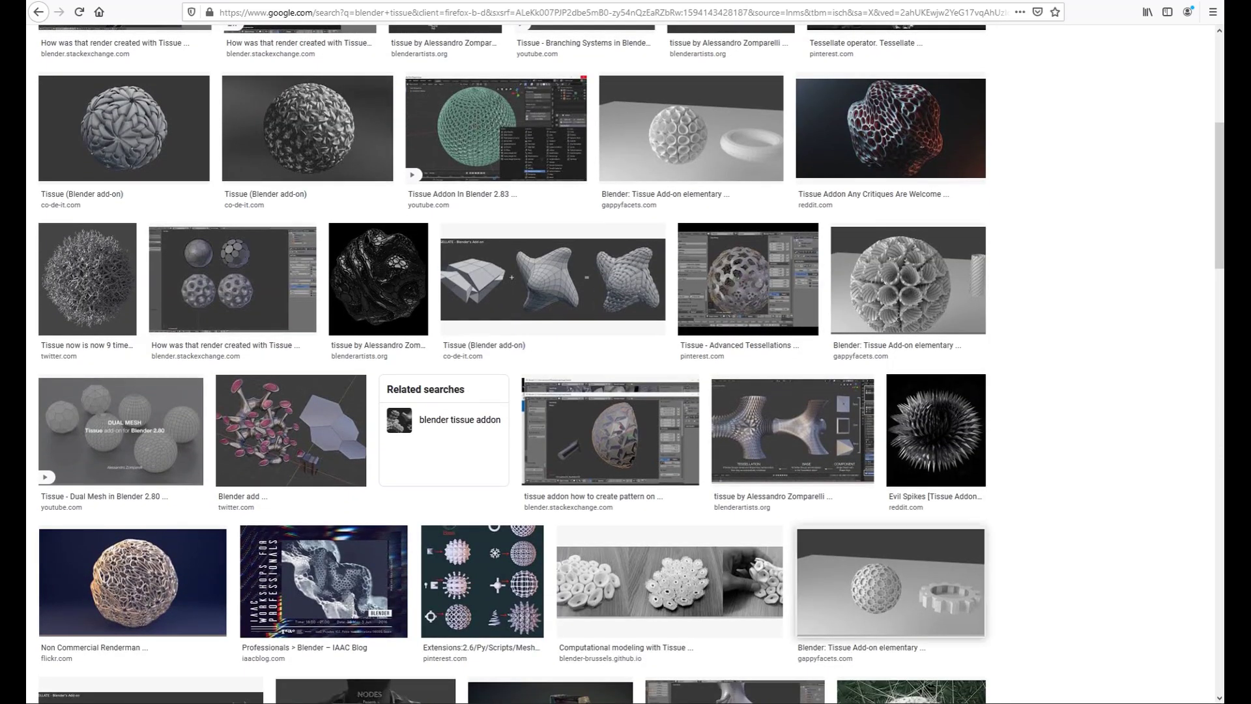
scroll(460, 420, down, 3)
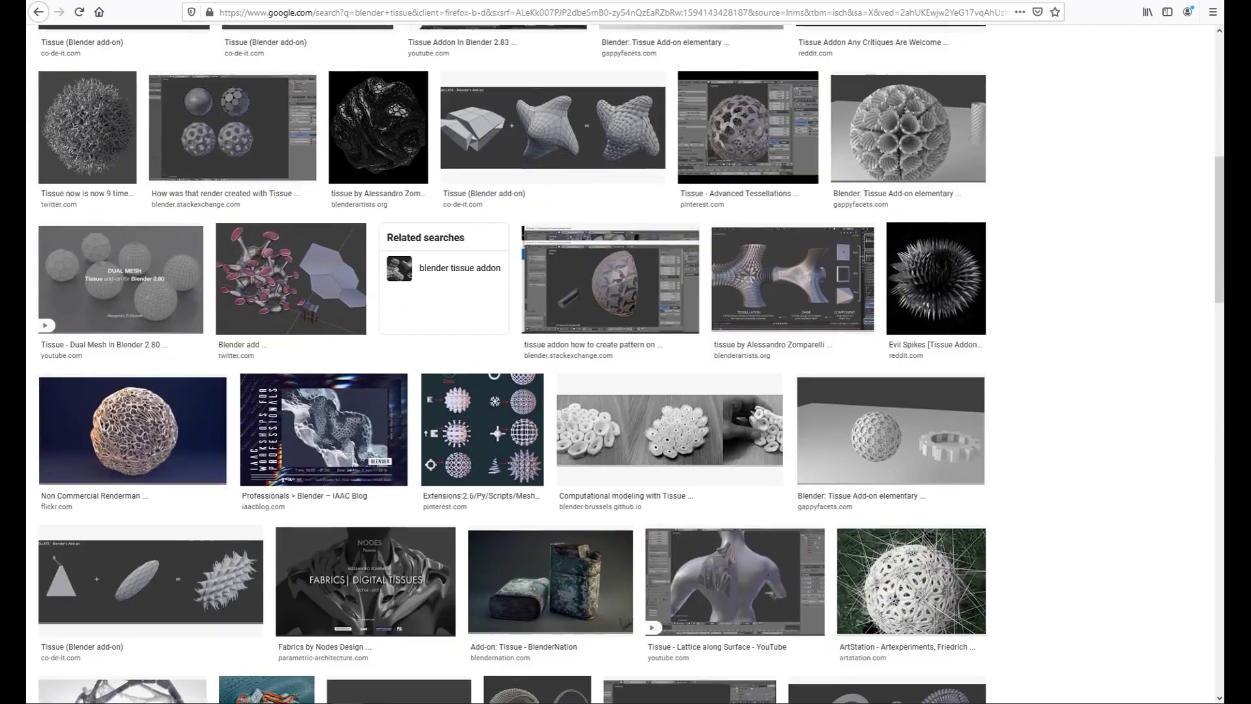
scroll(626, 365, down, 2)
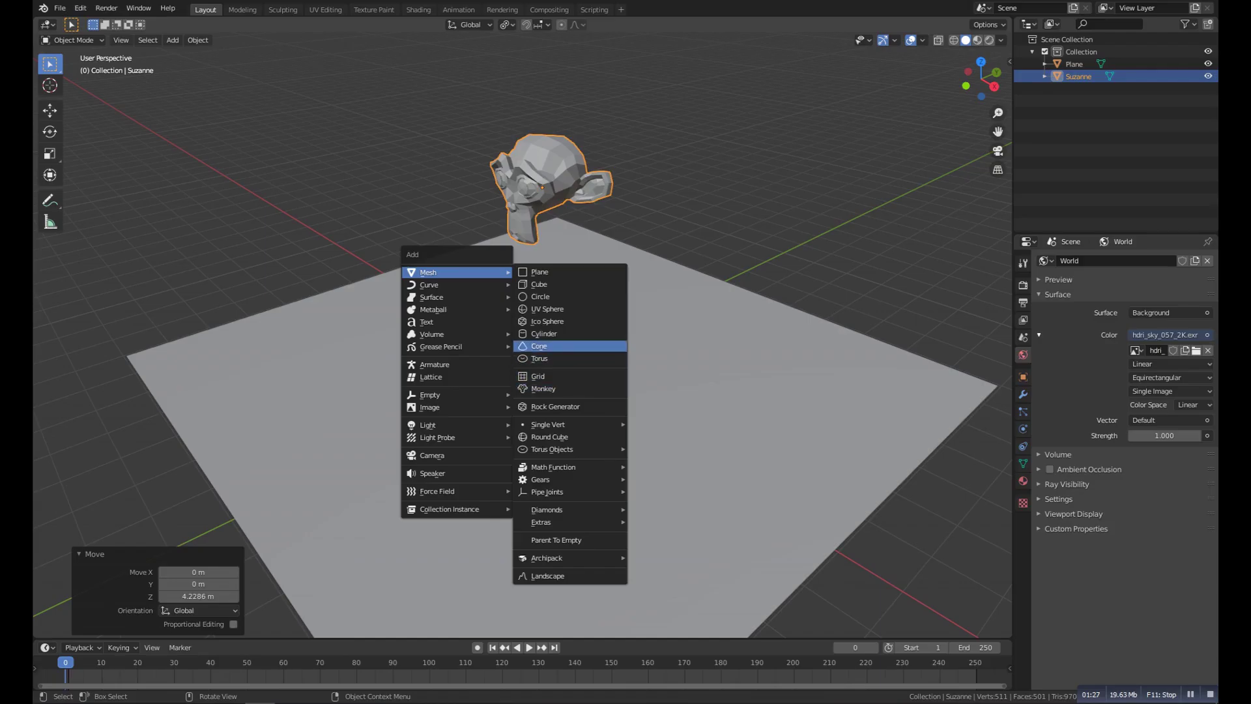
Add a default cone at the world origin and select it together with the monkey head, keeping the head active.
click(567, 346)
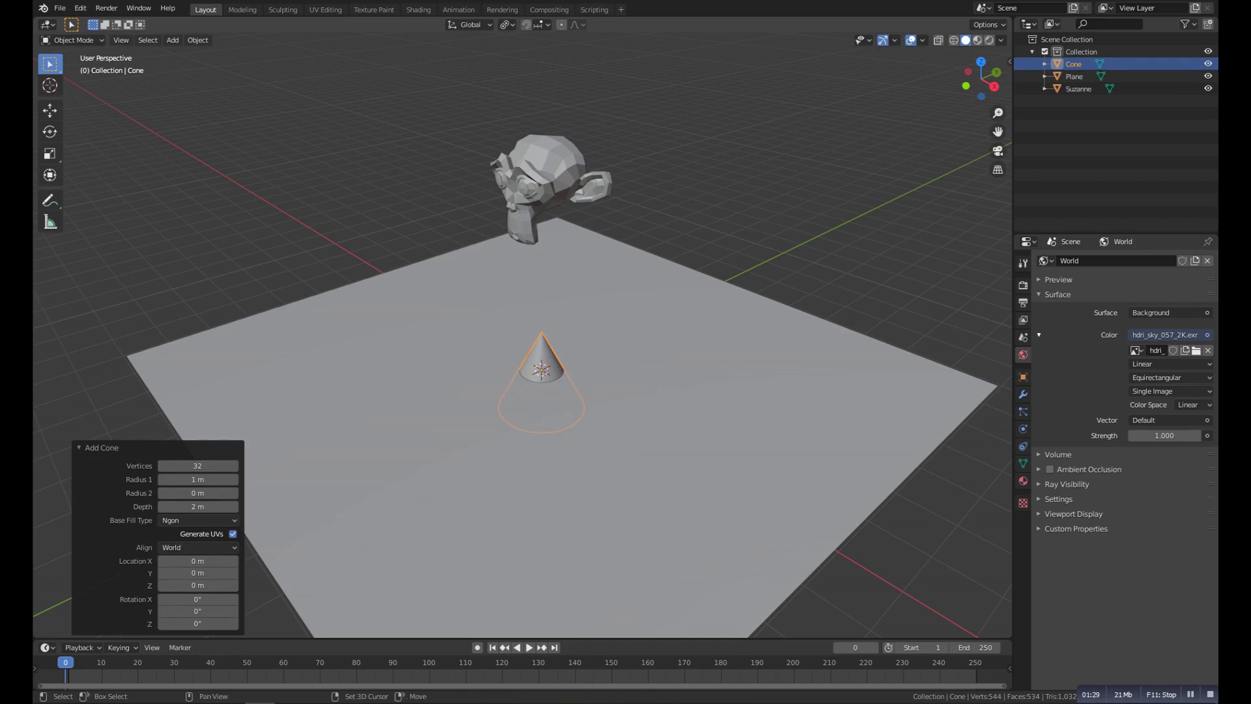
shift+click(544, 176)
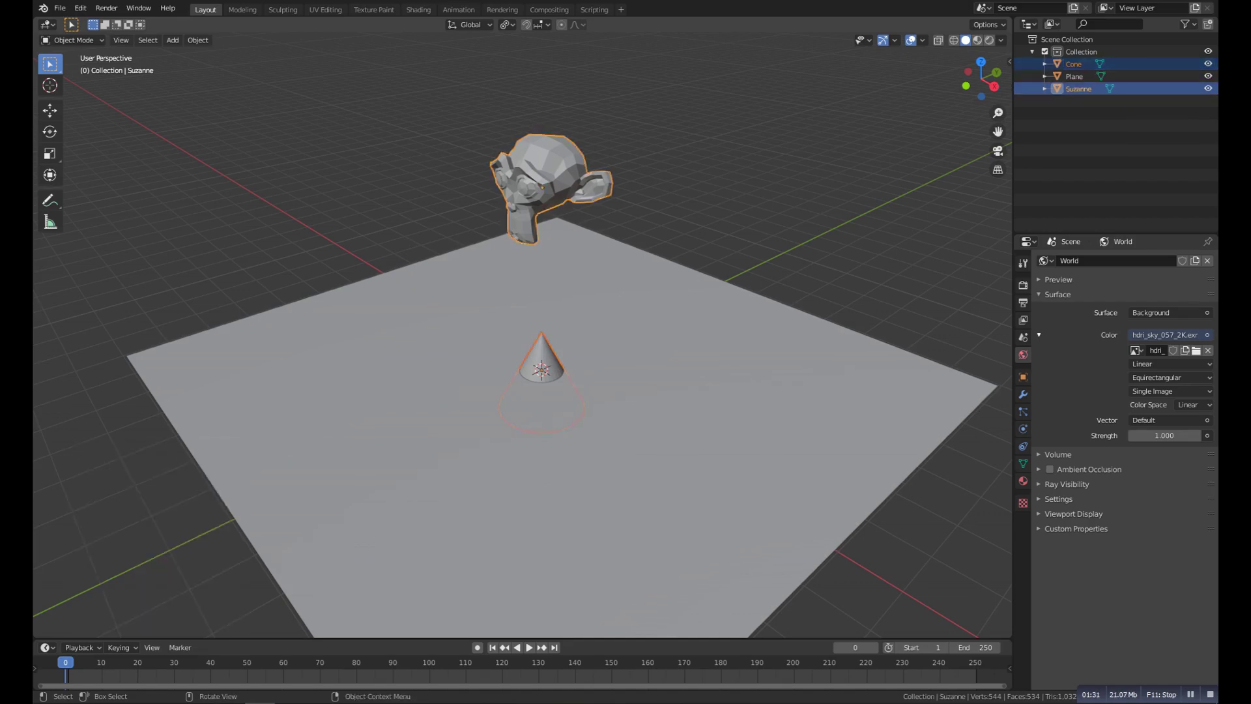
Tessellate the monkey head with the cone as component using Tissue in Quad fill mode, and adjust the thickness offset.
key(n)
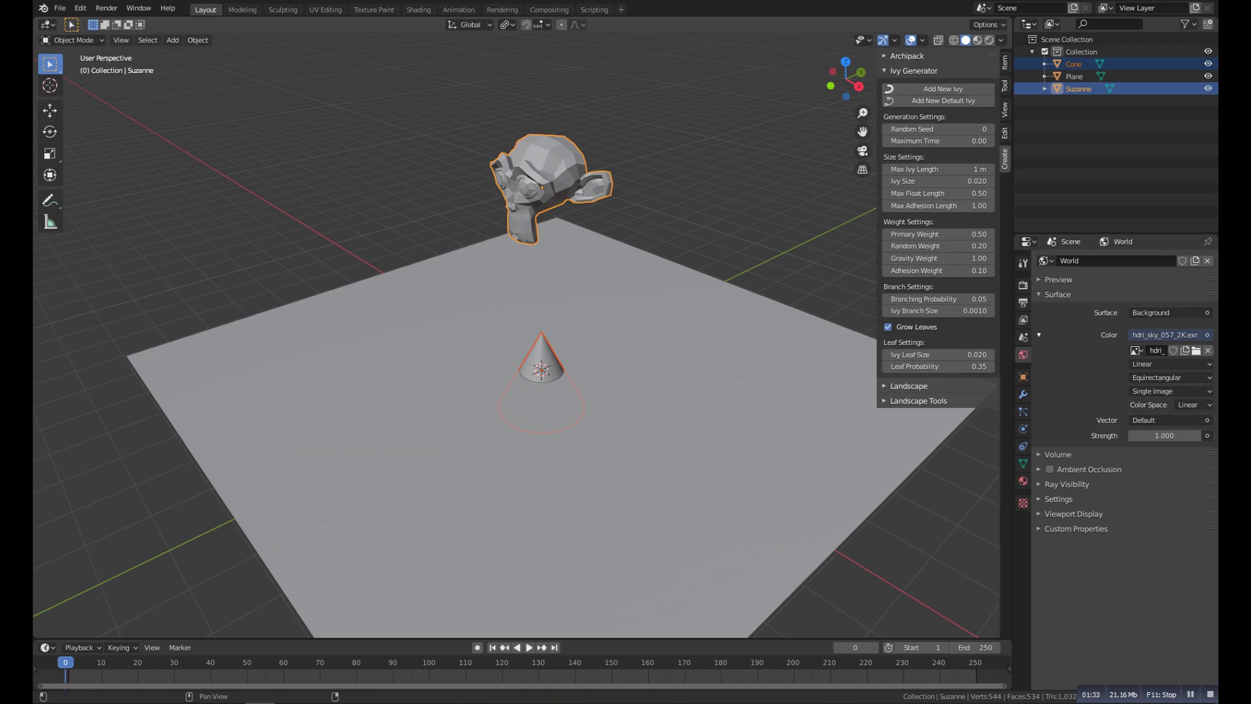
click(914, 72)
click(1004, 133)
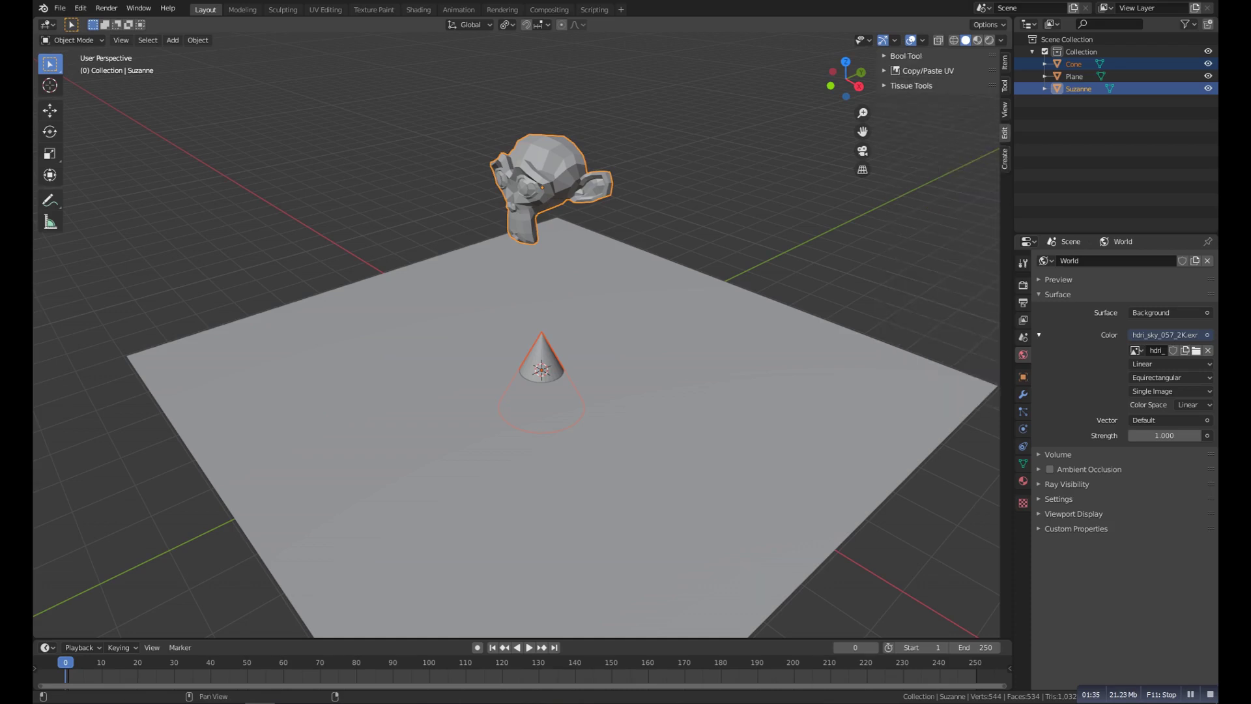
click(911, 85)
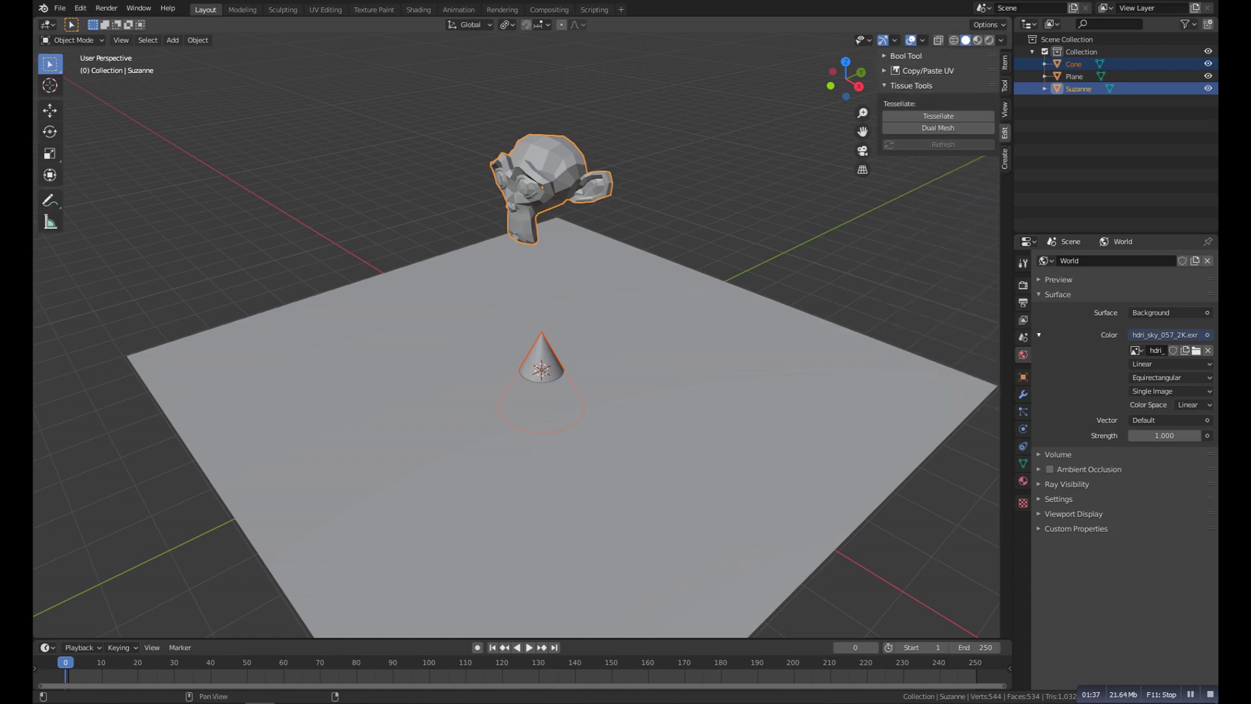
click(939, 116)
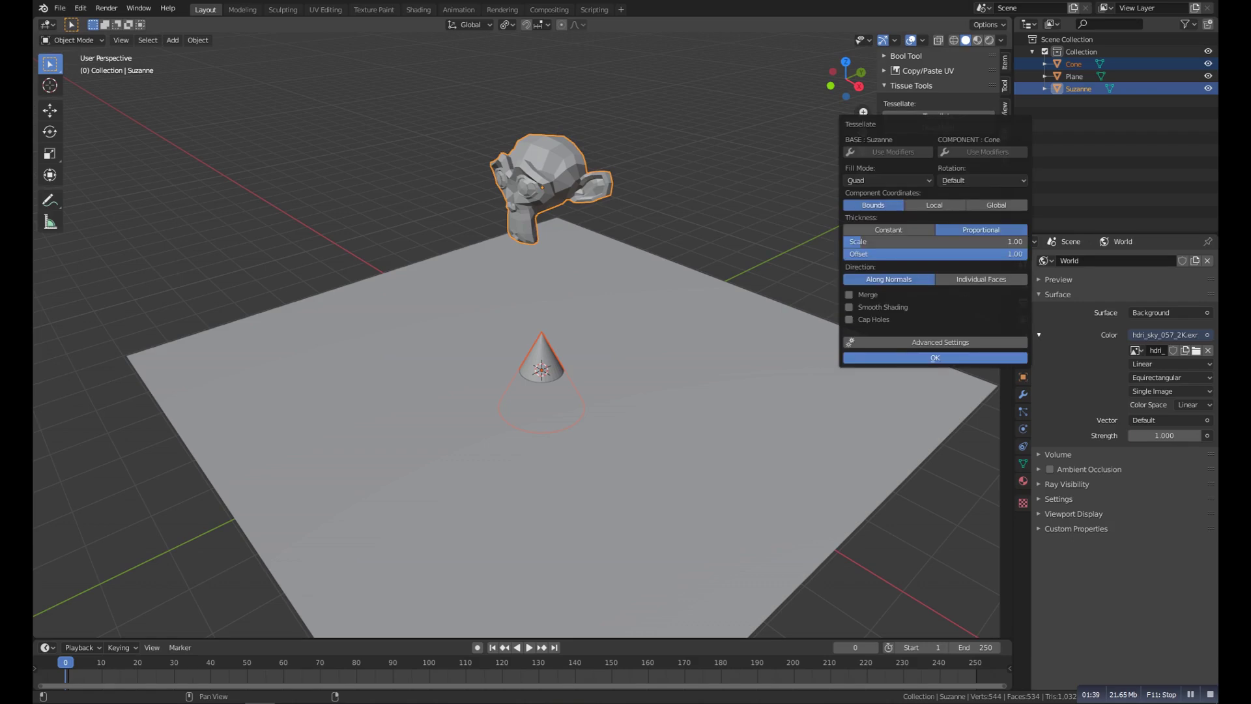
key(Return)
scroll(515, 332, up, 2)
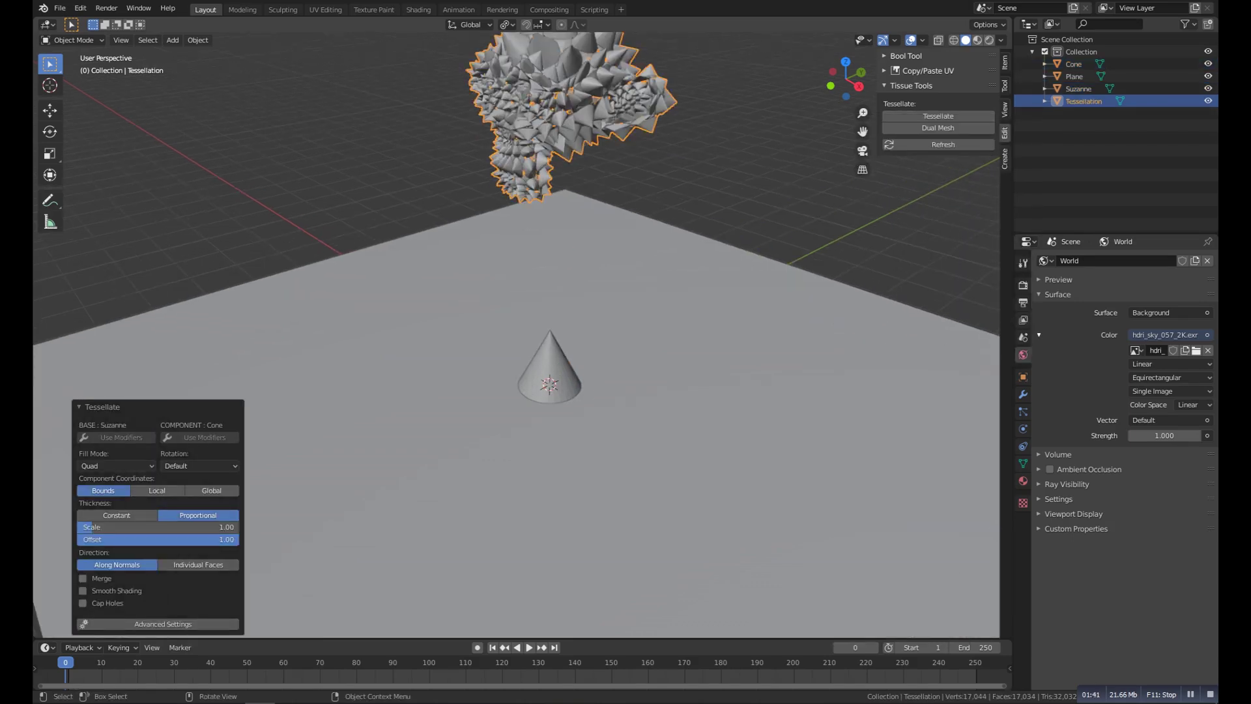
drag(163, 539, 155, 540)
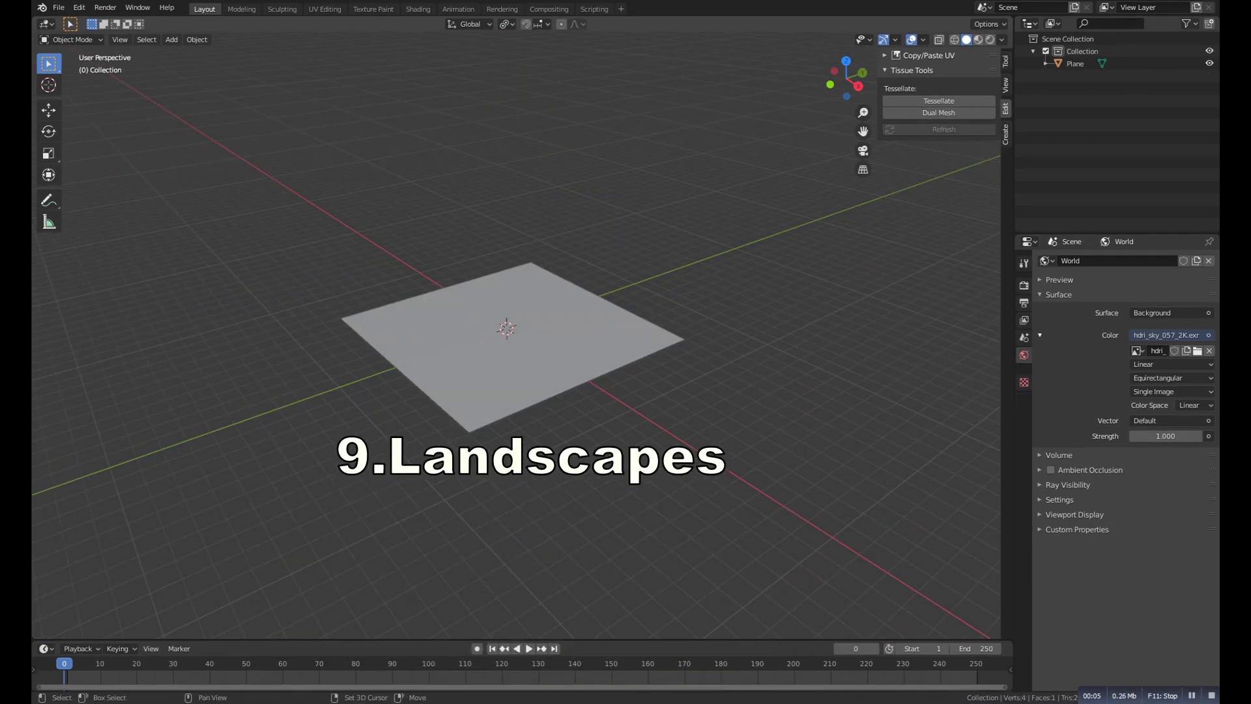
Add a Landscape mesh from the Another Noise Tool add-on at the center of the plane.
middle_drag(517, 335, 540, 349)
scroll(517, 336, up, 3)
key(alt)
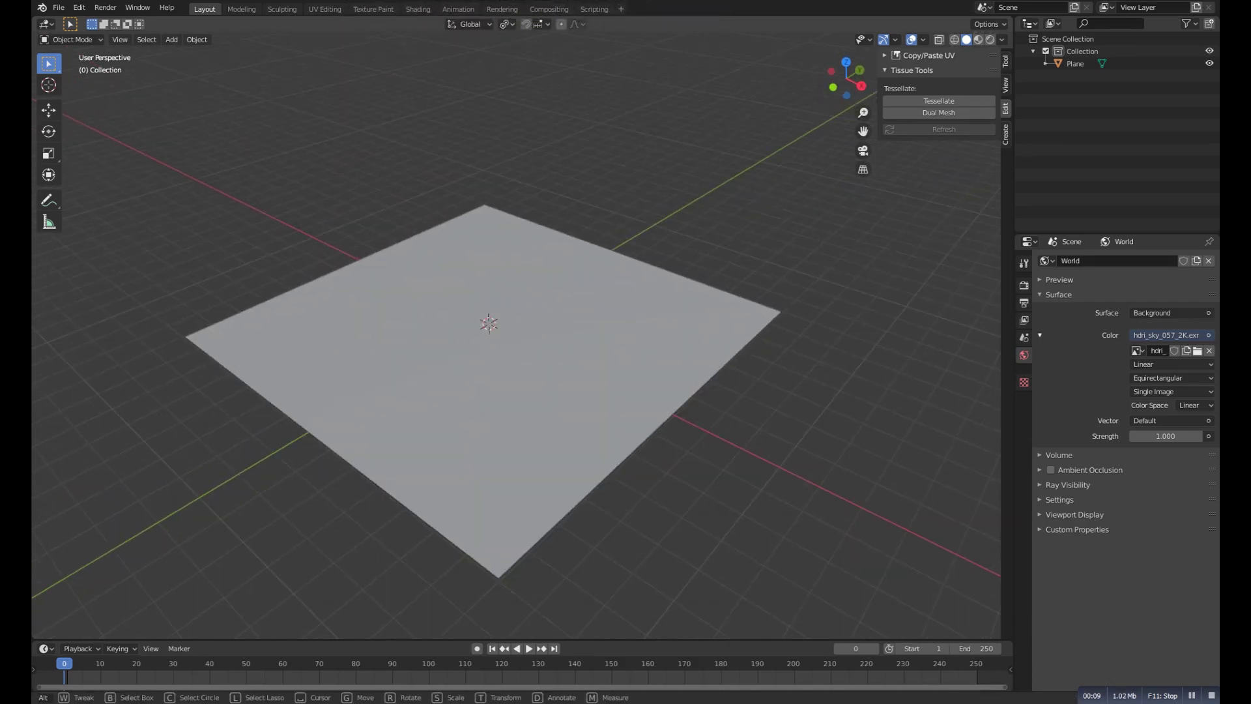
key(shift+a)
mouse_move(535, 184)
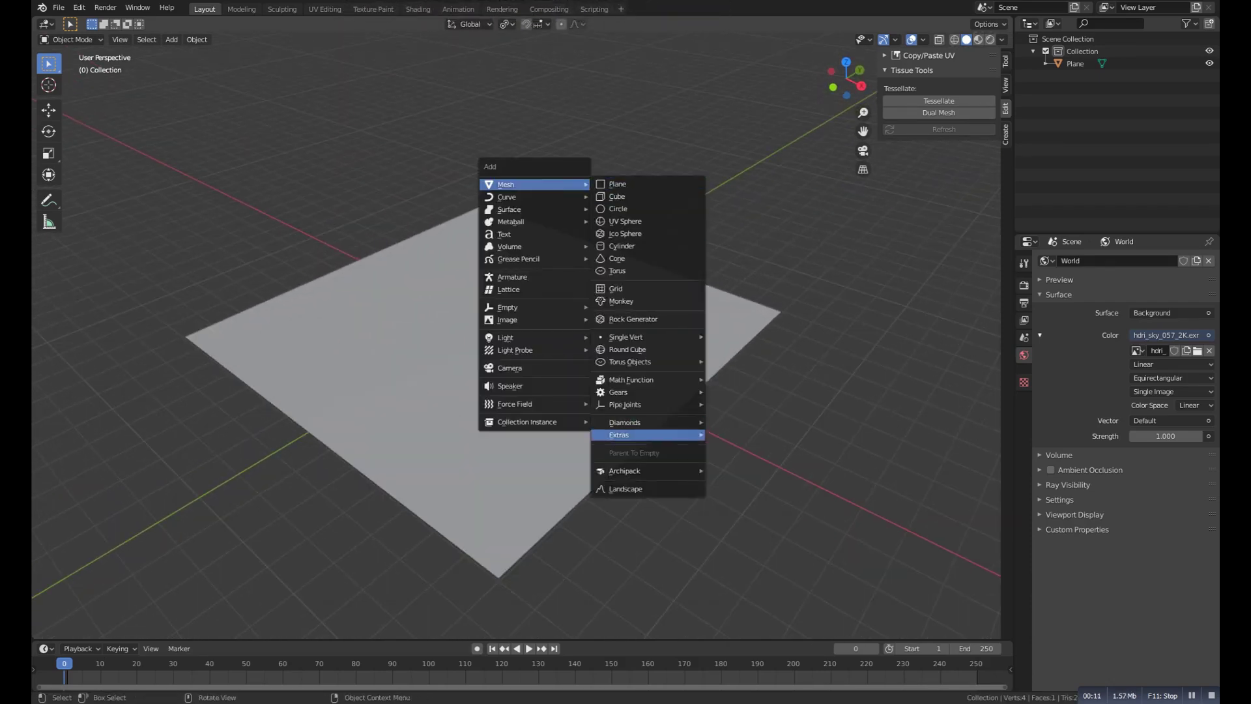
mouse_move(645, 471)
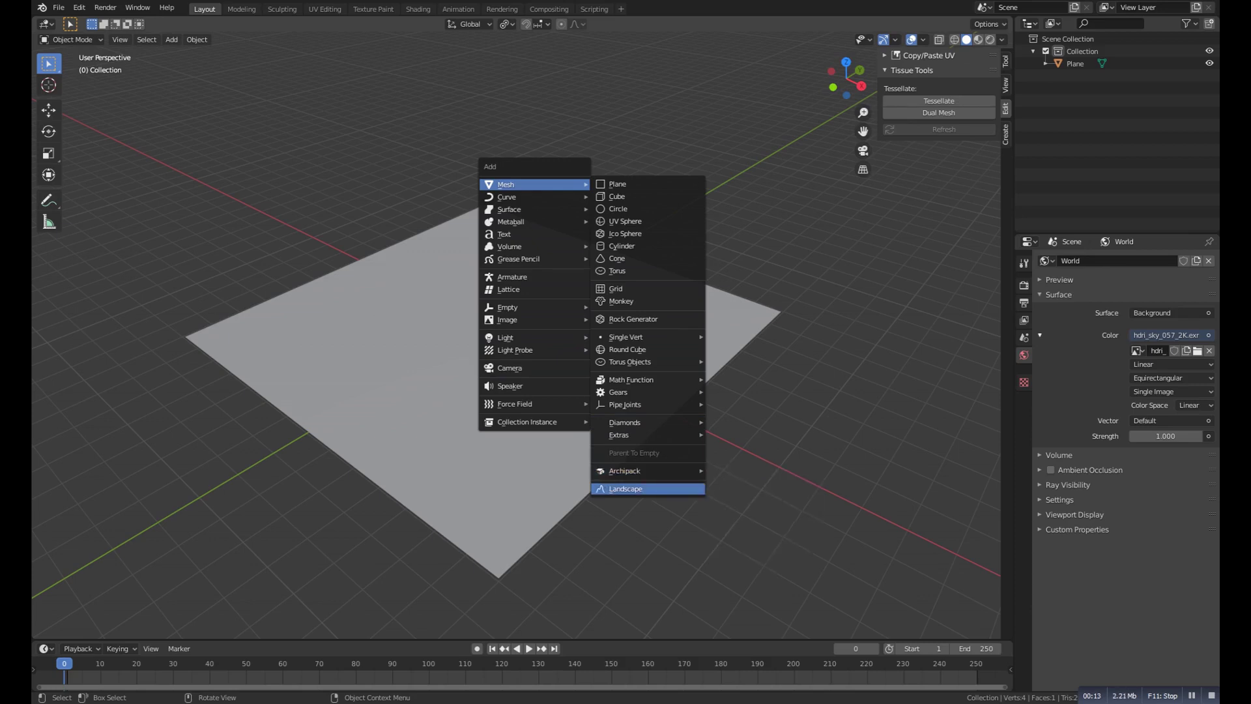
key(Return)
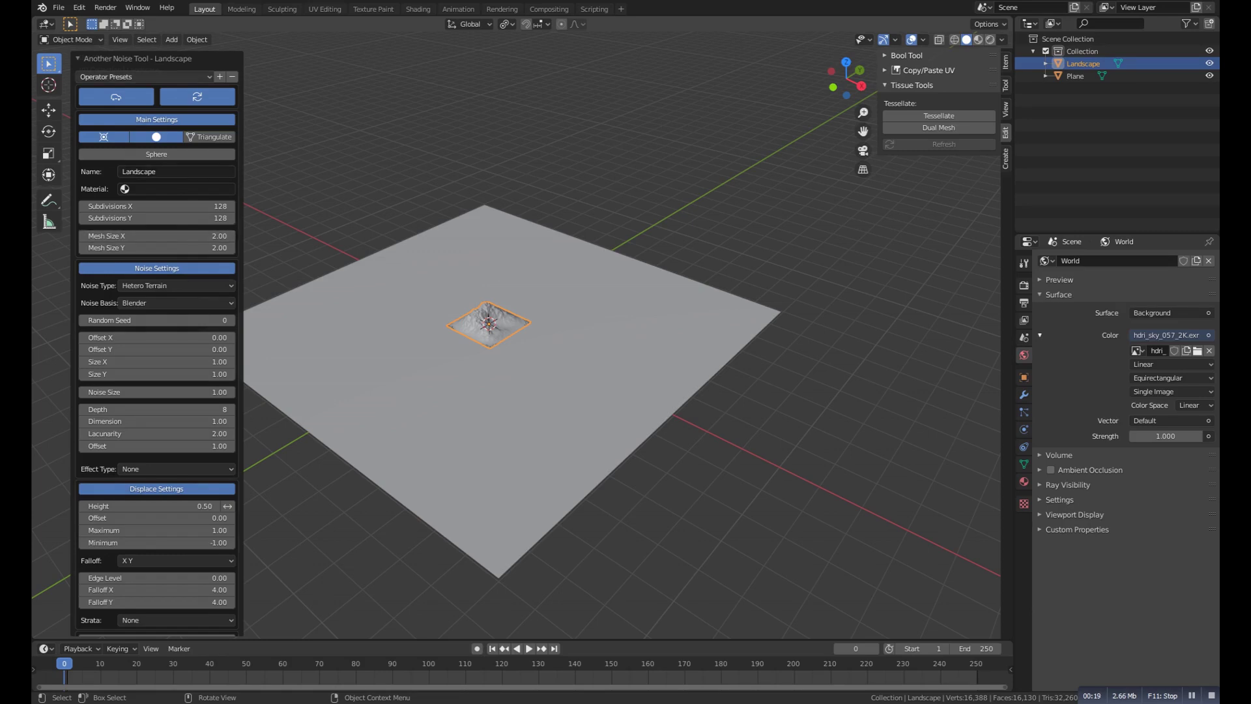
Try the Gully and Cauliflower Hills operator presets on the landscape in turn.
click(144, 76)
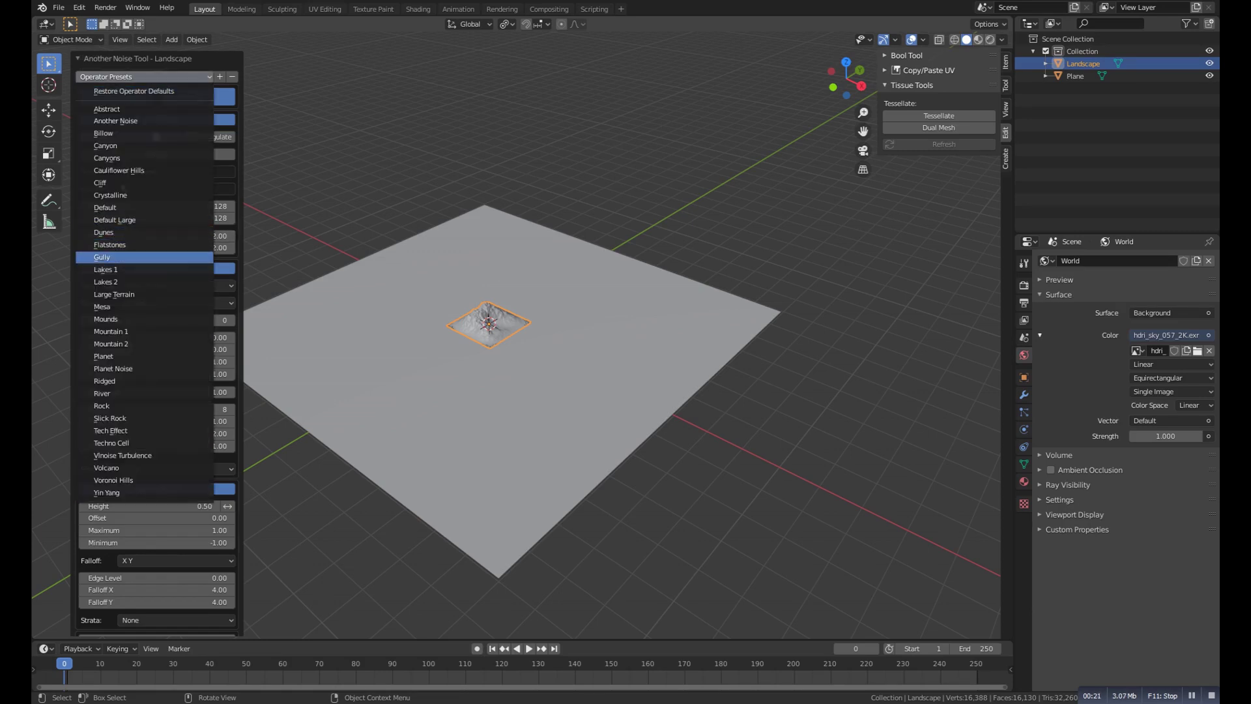
click(102, 257)
scroll(515, 336, up, 4)
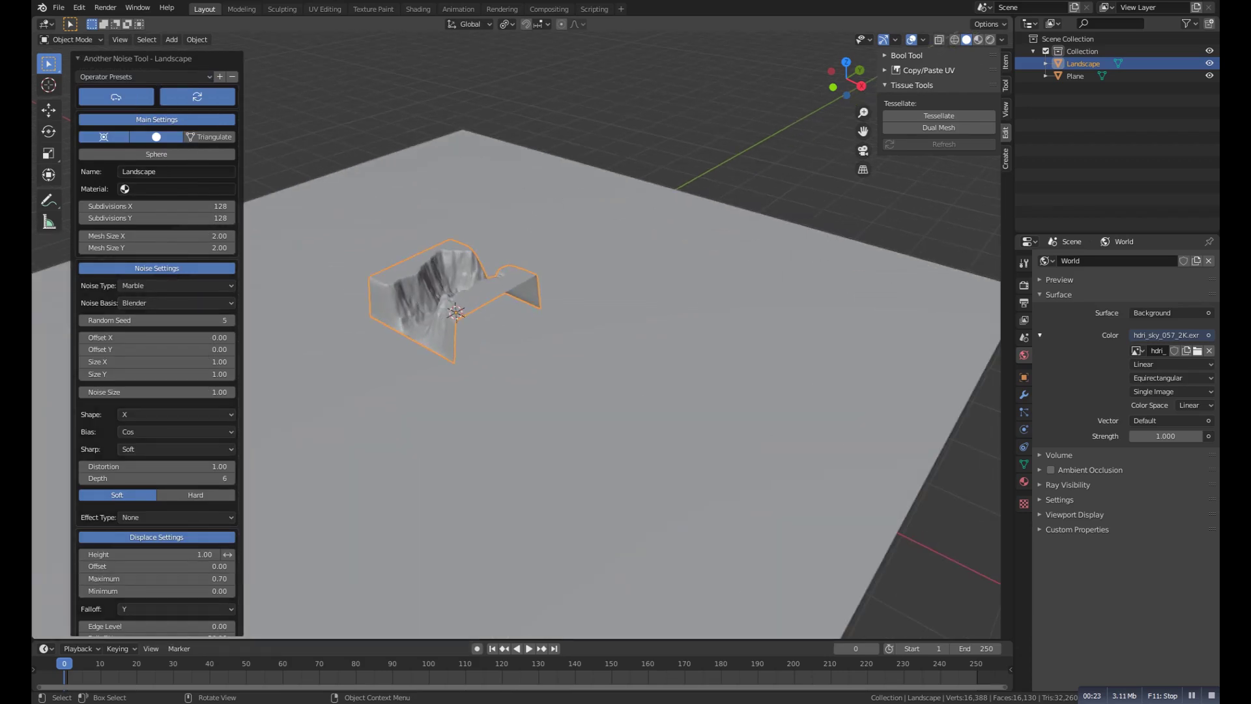
click(143, 76)
click(119, 170)
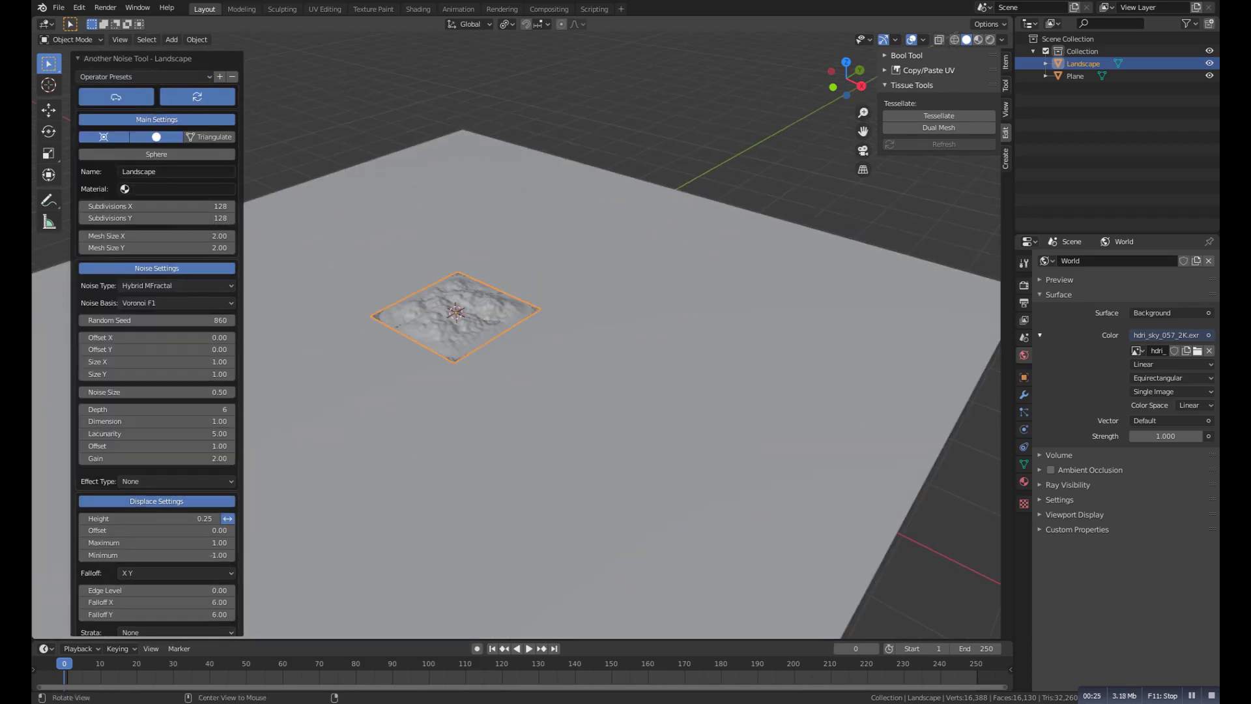
Apply the Planet Noise operator preset to the landscape.
middle_drag(456, 378, 511, 377)
click(143, 76)
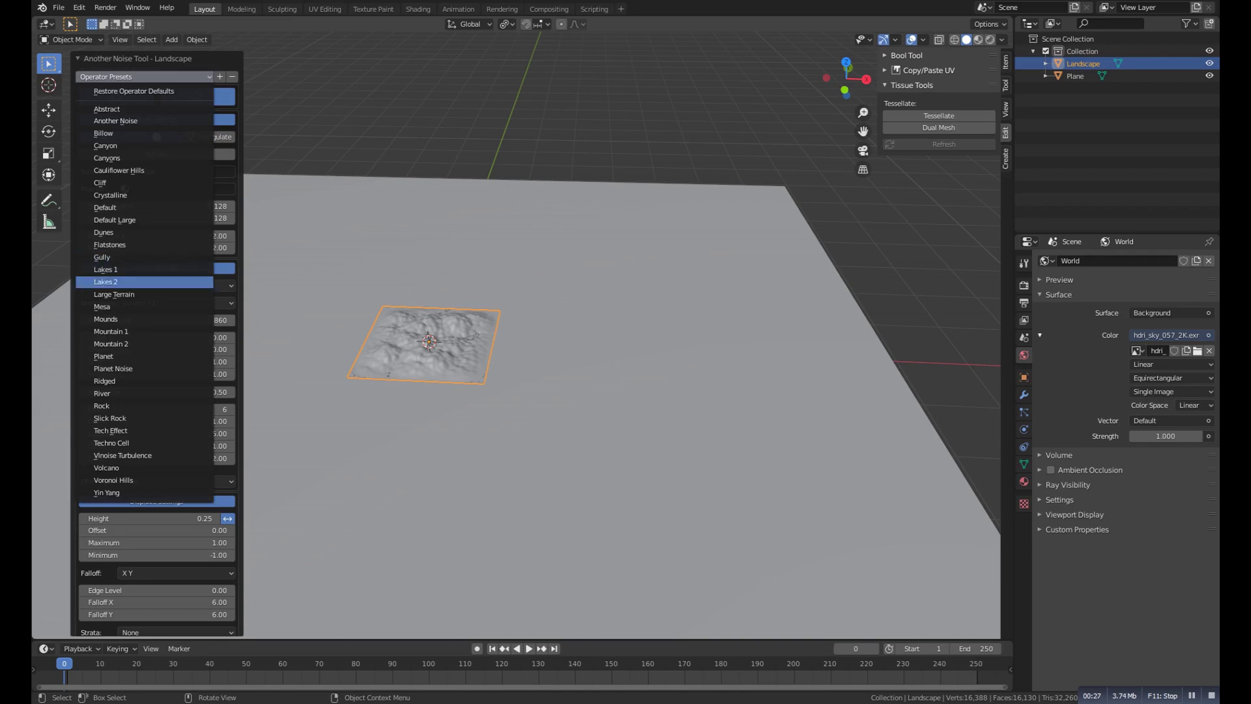
click(113, 369)
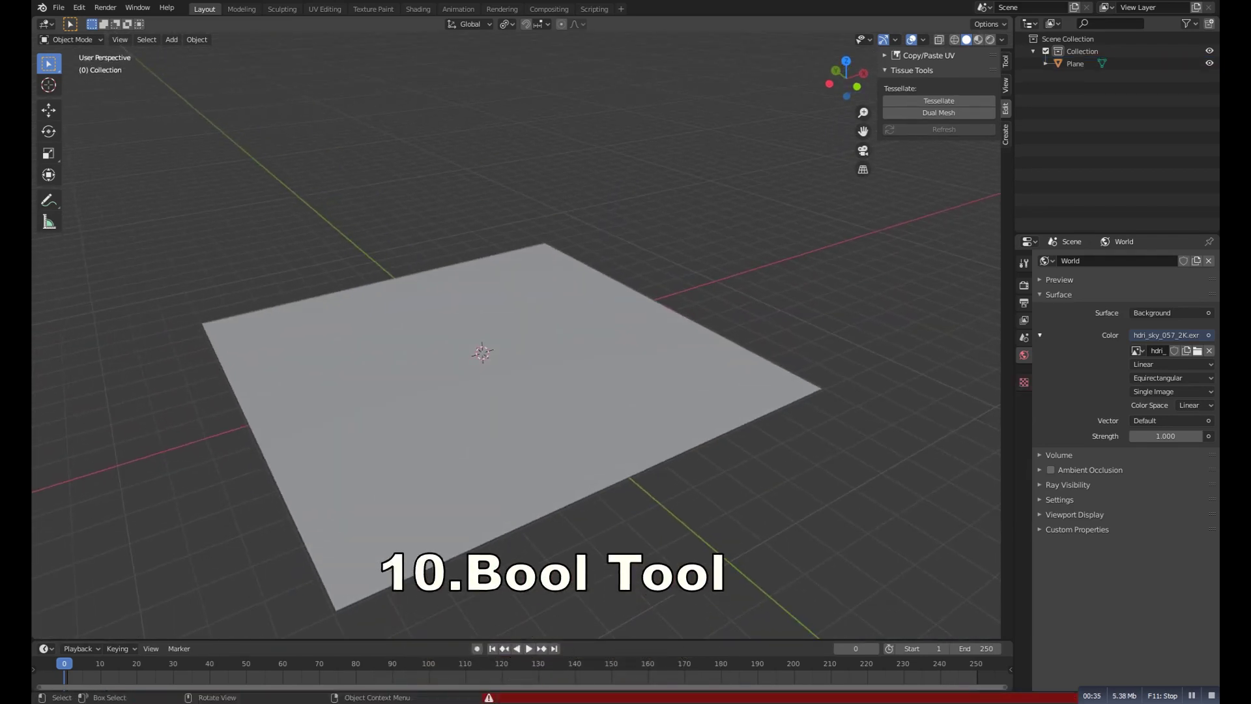
Add a 2 m cube at the world origin on the plane.
key(shift+a)
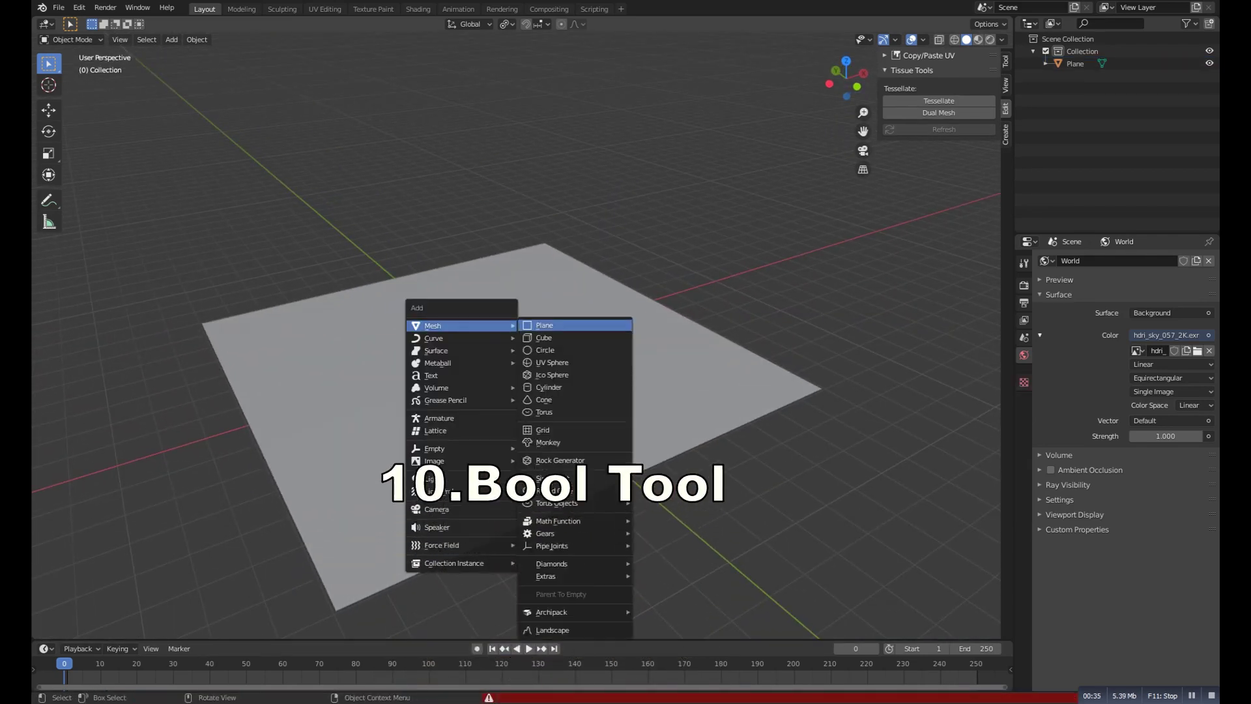
click(557, 338)
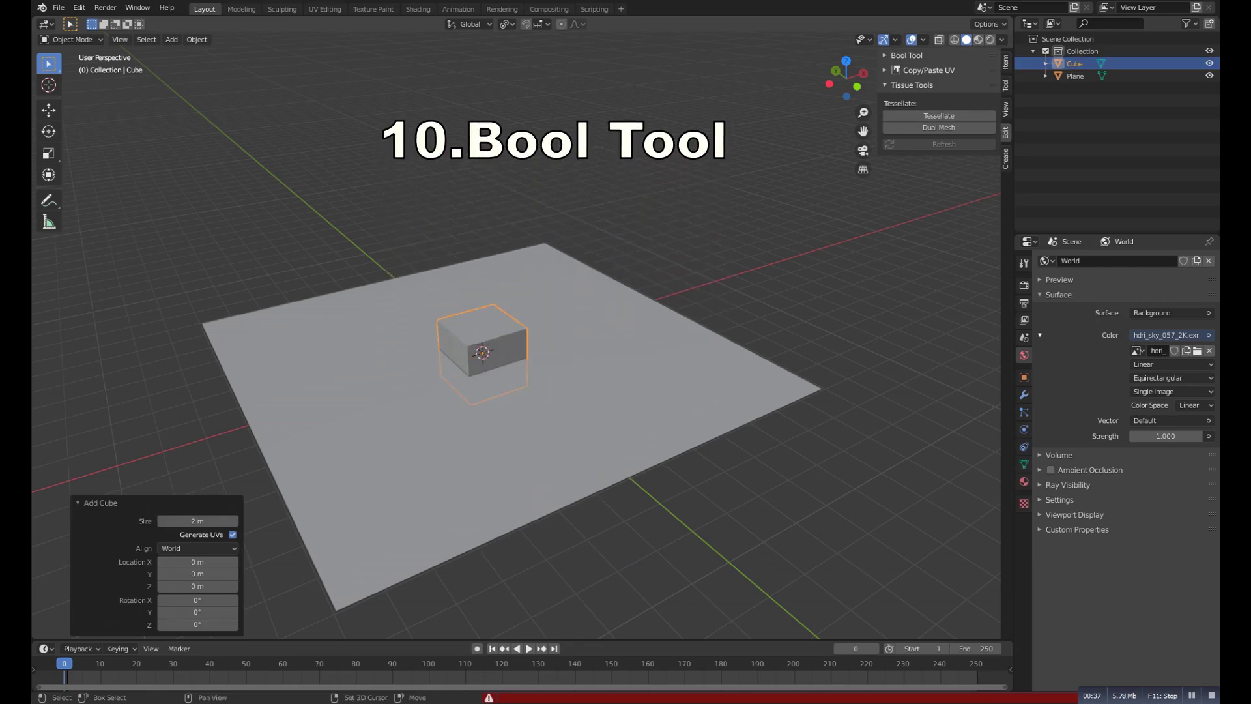
Duplicate the cube, offset the copy upward by about 0.79 m so both overlap, and scale it to about 0.716.
key(shift+d)
click(554, 368)
key(s)
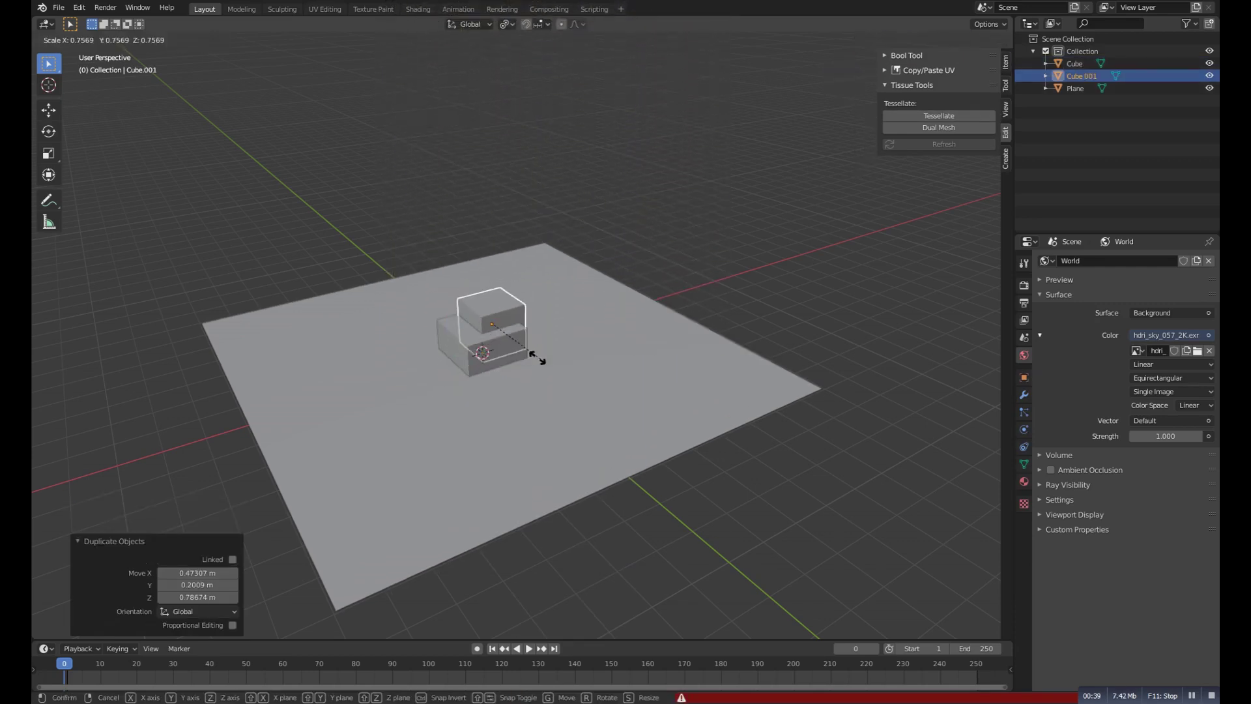
click(538, 357)
Show the Bool Tool add-on's Auto Boolean and Brush Boolean operations.
click(1006, 158)
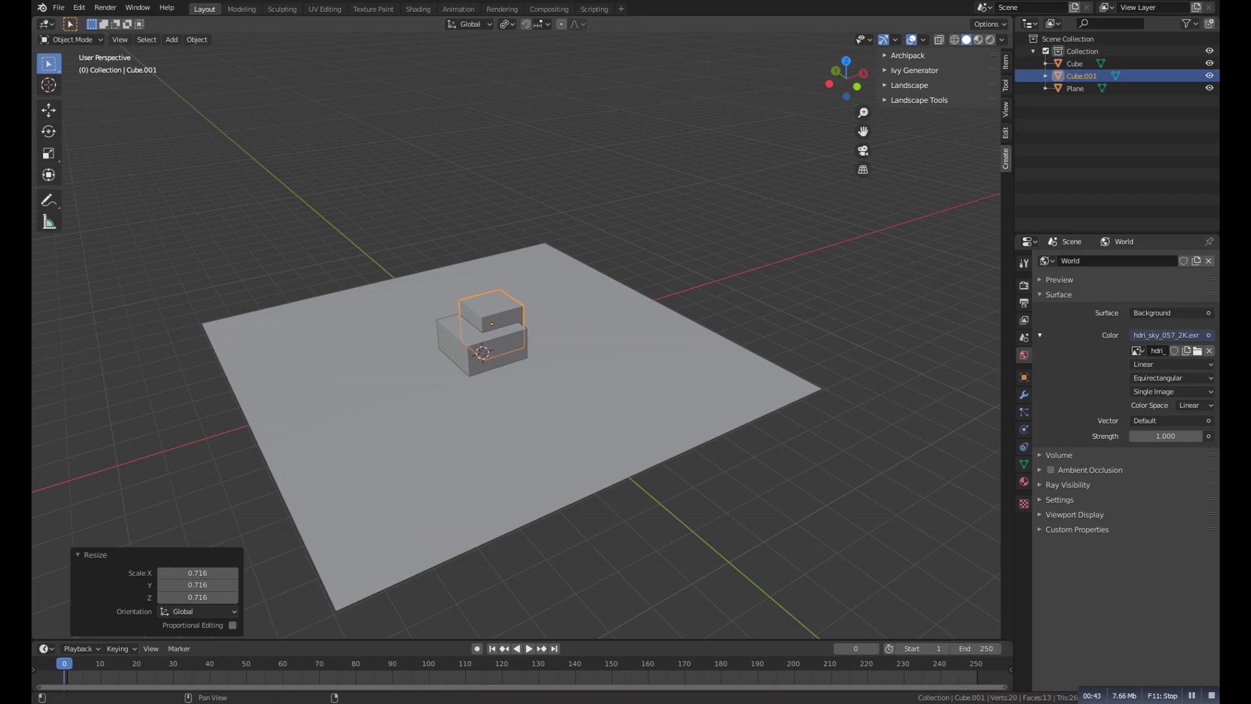
key(ctrl+shift+Tab)
click(907, 56)
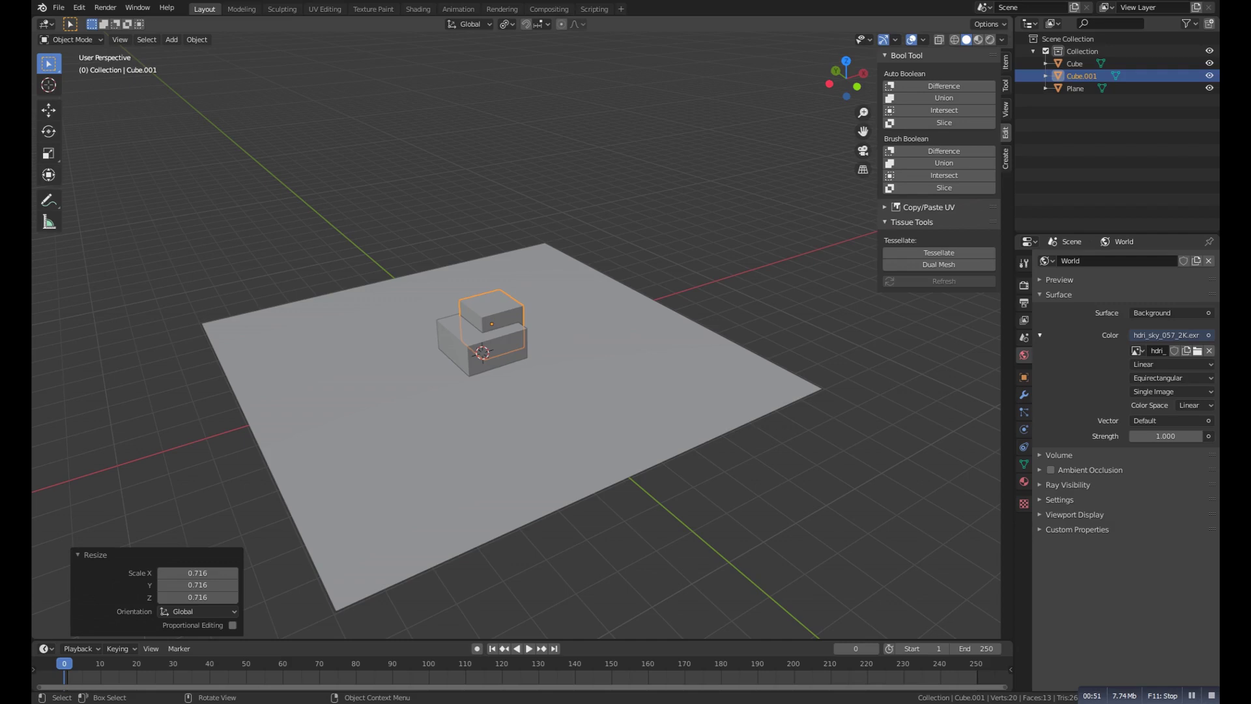
Deselect all objects and hide the sidebar.
key(alt+a)
key(n)
middle_drag(521, 391, 497, 406)
scroll(537, 372, down, 3)
middle_drag(509, 299, 541, 303)
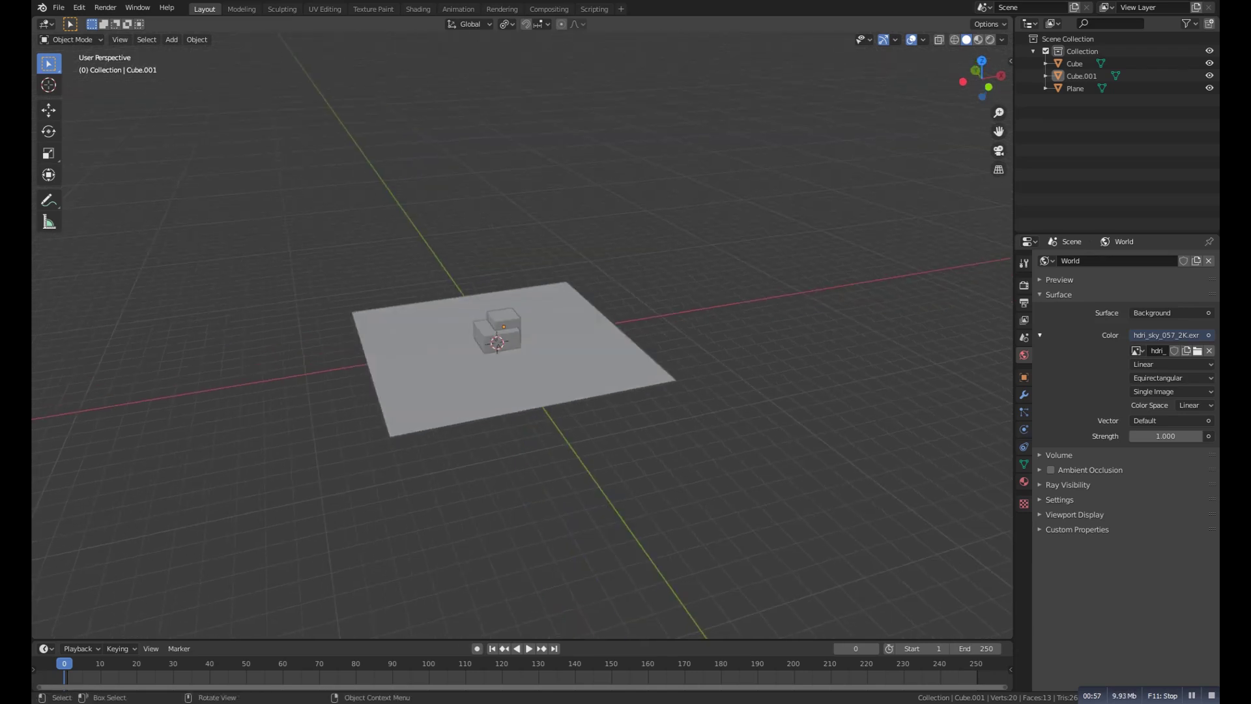